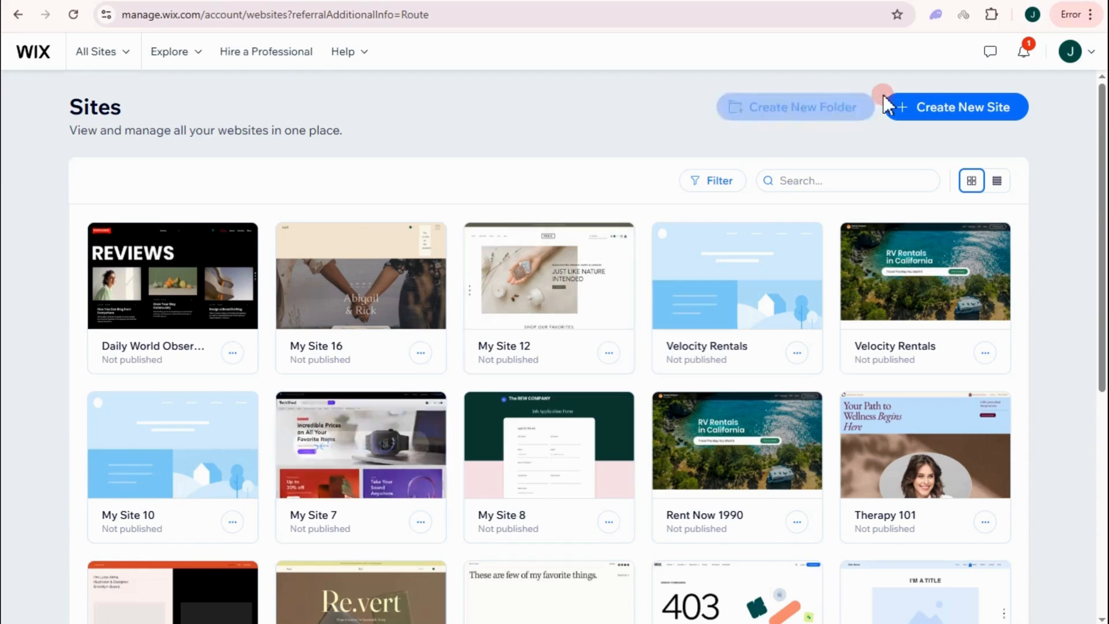
Open the dashboard of My Site 7 from the list of sites
{"action": "left_click", "coordinate": [953, 107]}
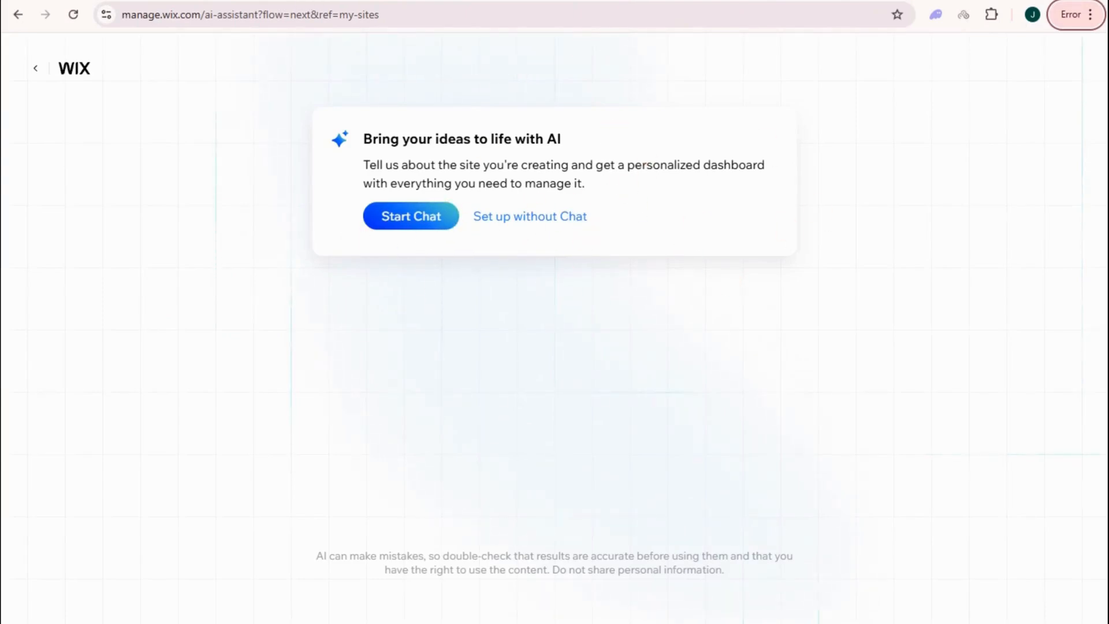
{"action": "left_click", "coordinate": [279, 2]}
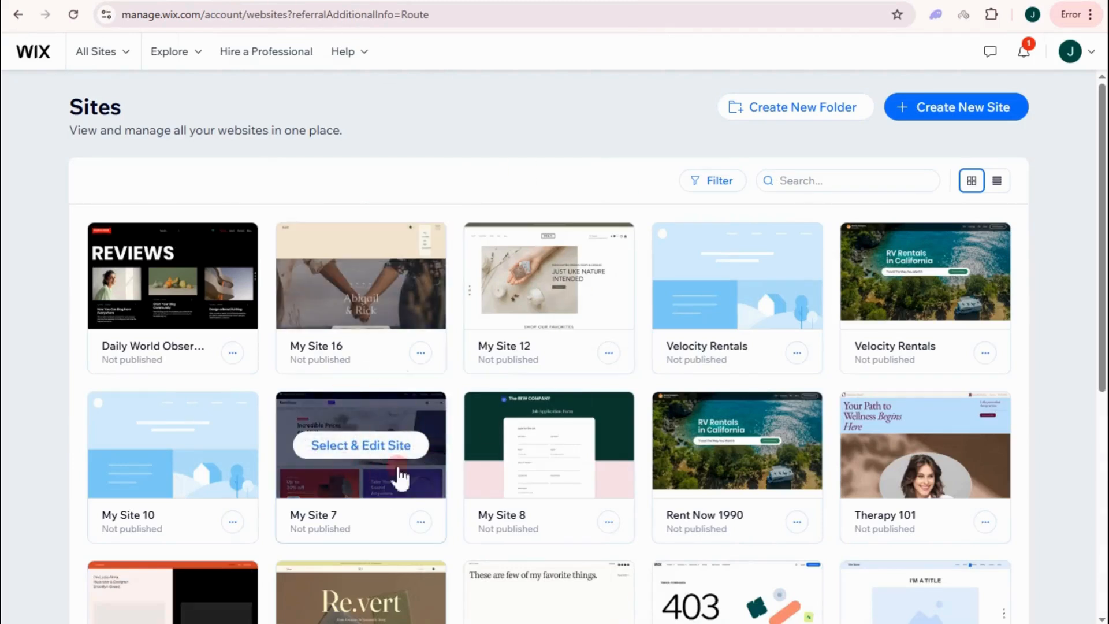
{"action": "left_click", "coordinate": [355, 450]}
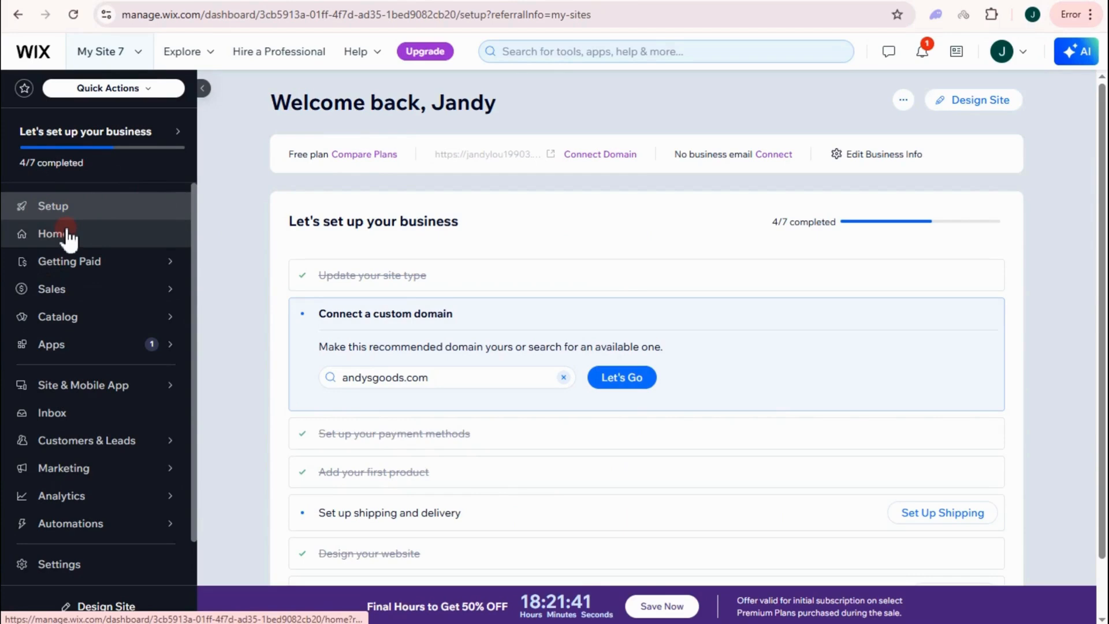
Open My Site 7 in the site design editor
{"action": "mouse_move", "coordinate": [133, 264]}
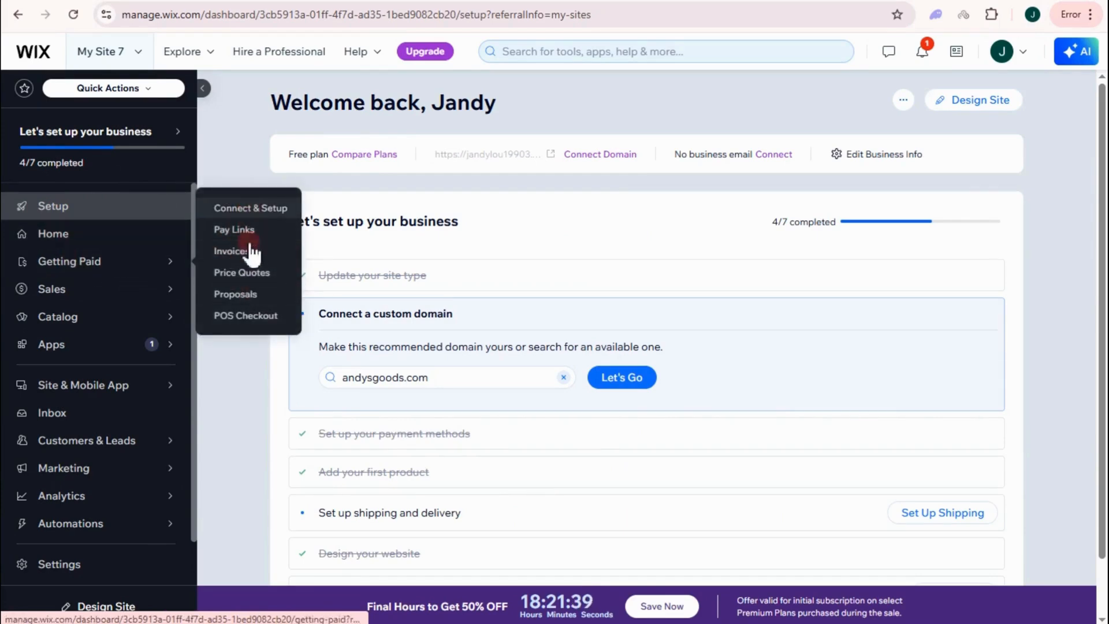
{"action": "mouse_move", "coordinate": [89, 301]}
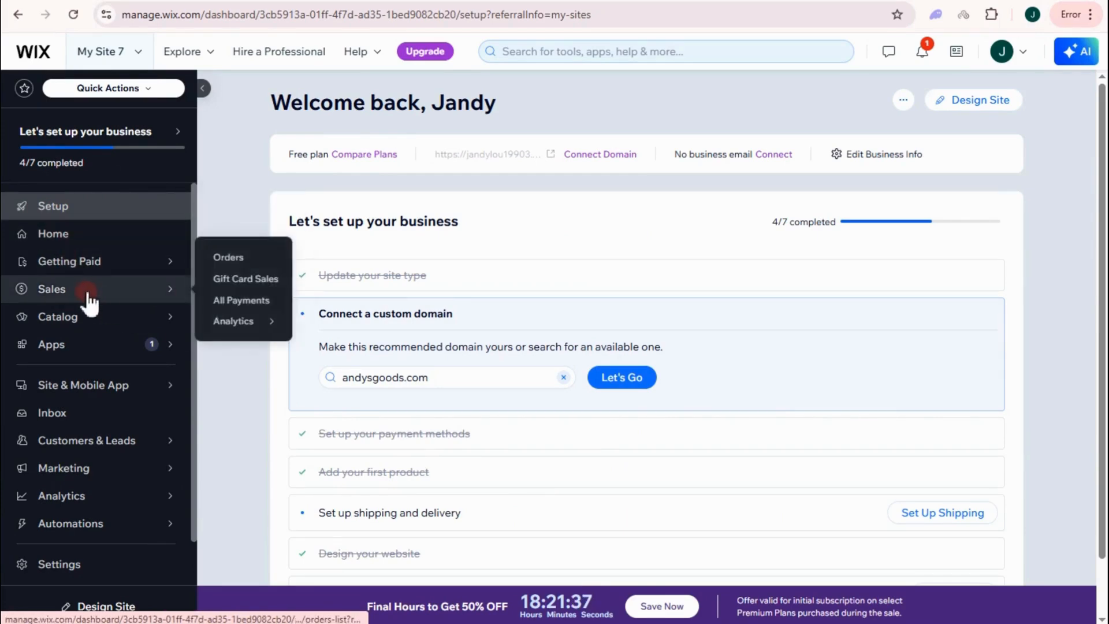
{"action": "mouse_move", "coordinate": [81, 328]}
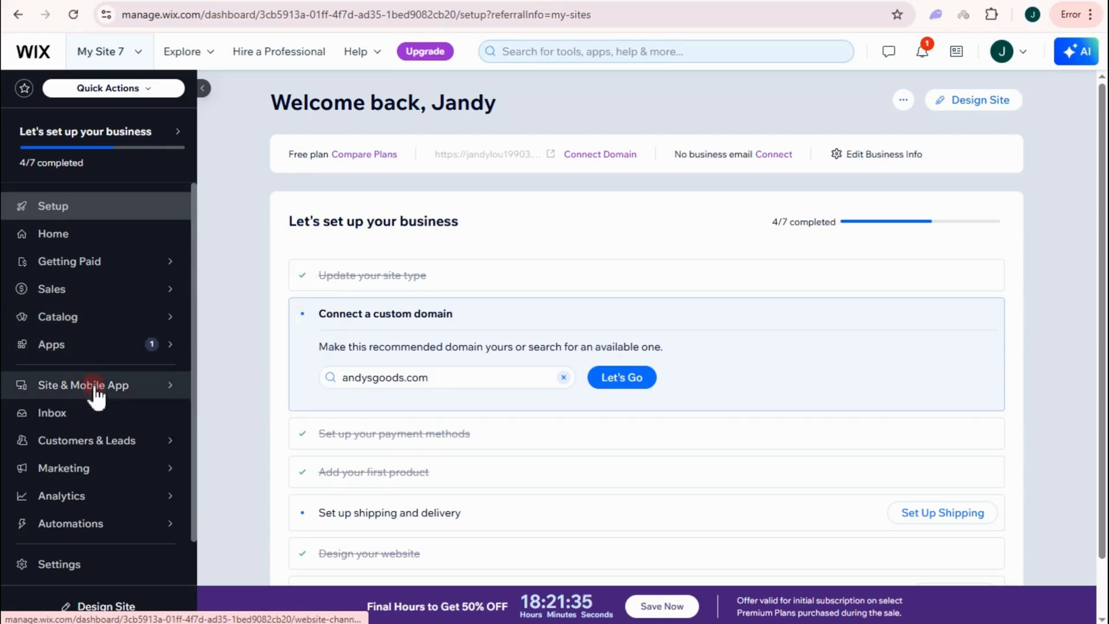
{"action": "mouse_move", "coordinate": [98, 444]}
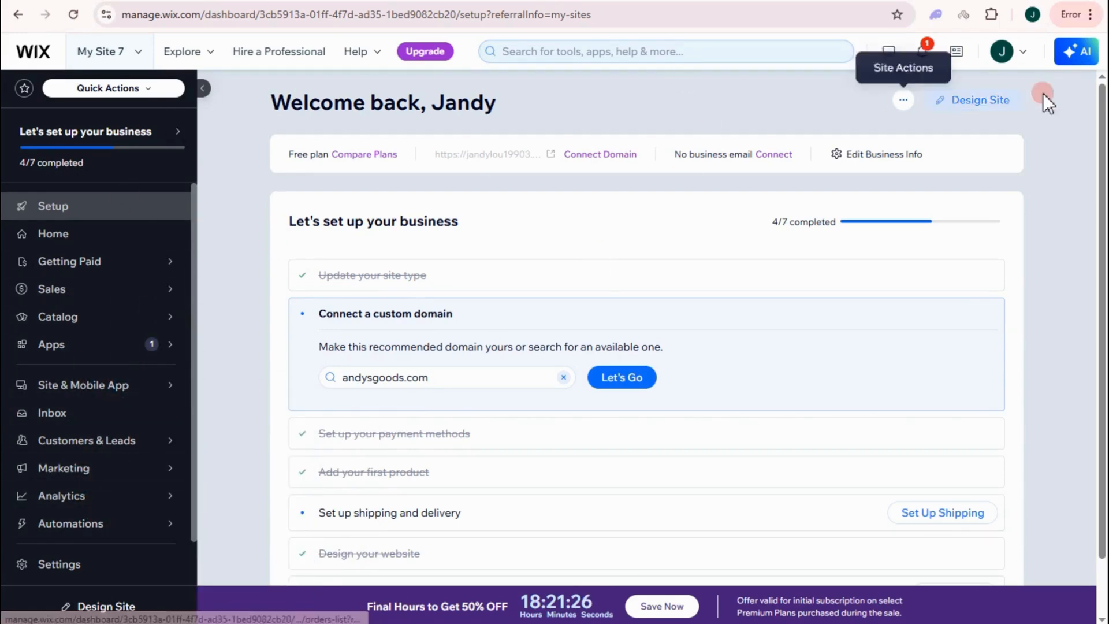
{"action": "left_click", "coordinate": [990, 103]}
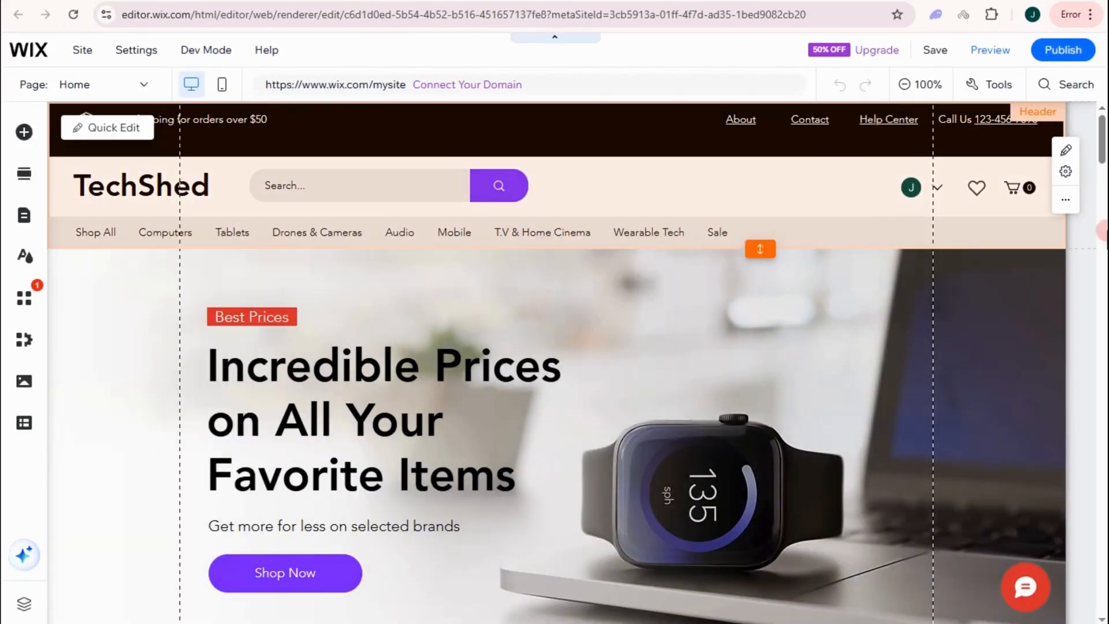
Search the app market for "wix members a" and add the Wix Members Area app to the site again
{"action": "left_click", "coordinate": [937, 188]}
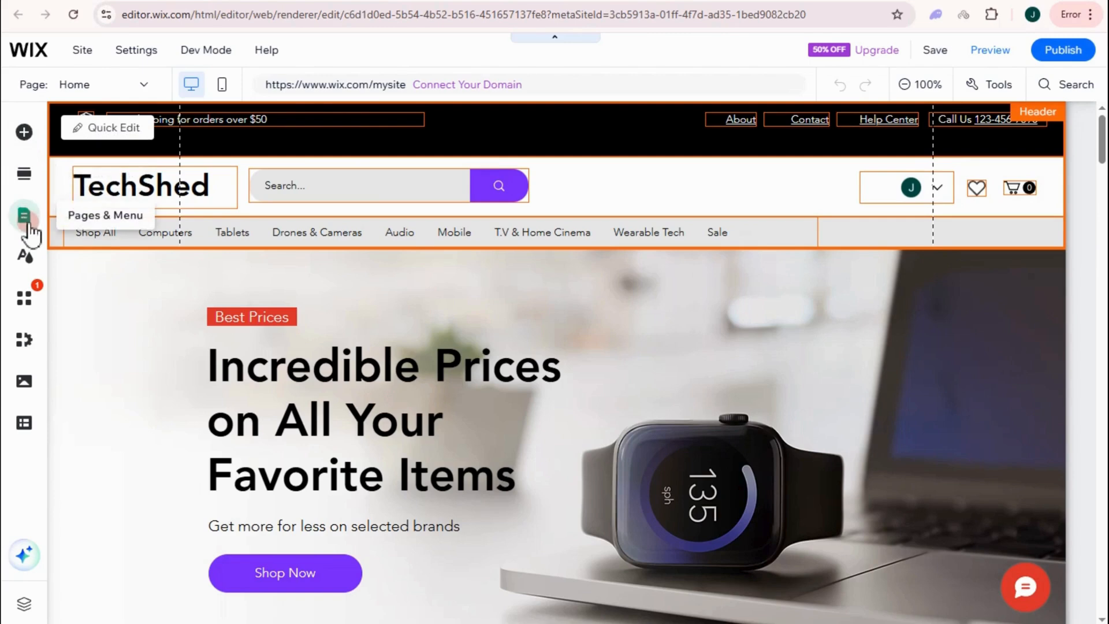
{"action": "left_click", "coordinate": [27, 302]}
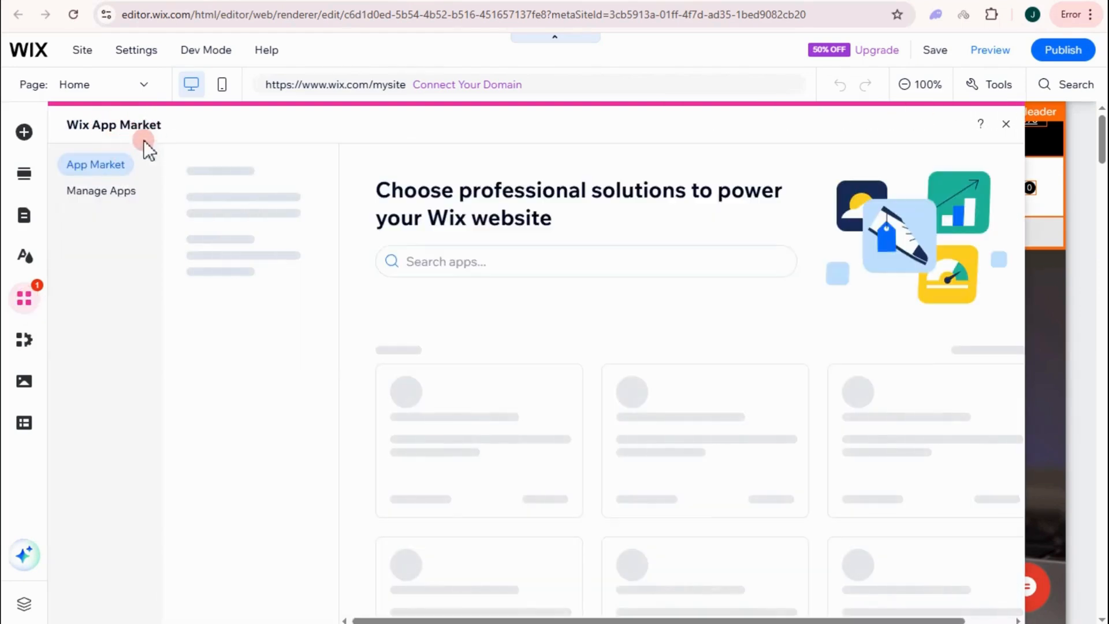
{"action": "left_click", "coordinate": [266, 174]}
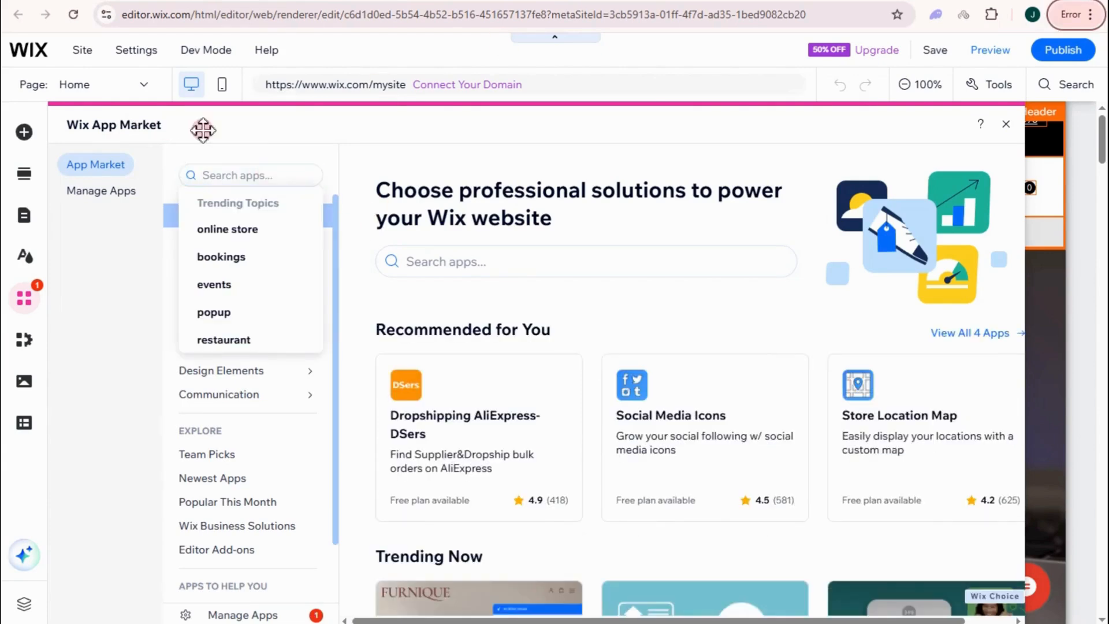
{"action": "type", "text": "wix"}
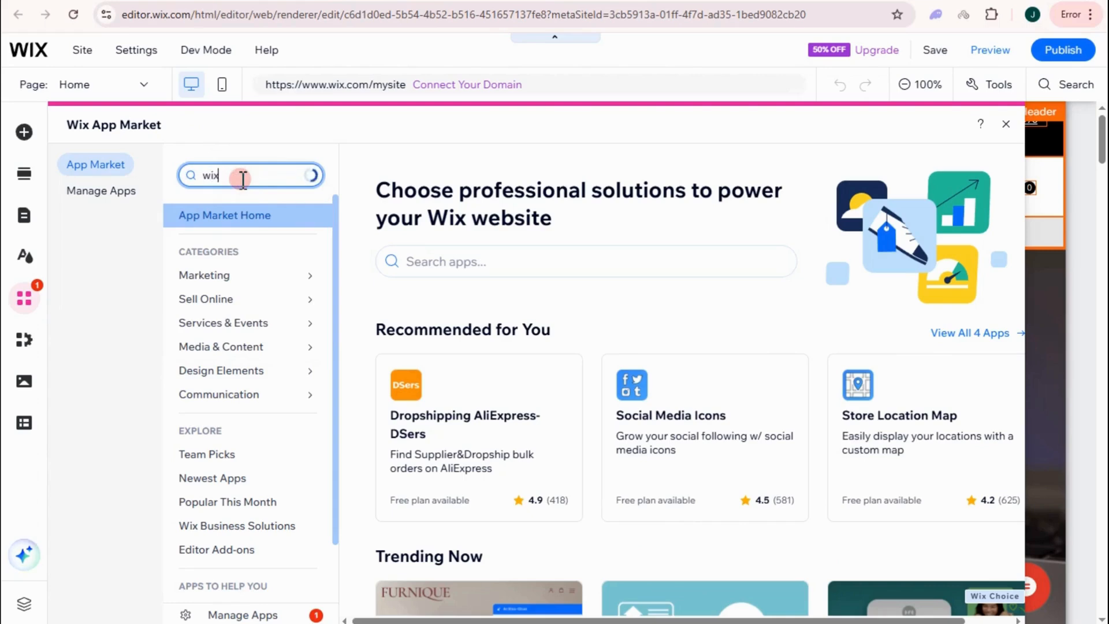
{"action": "type", "text": " members a"}
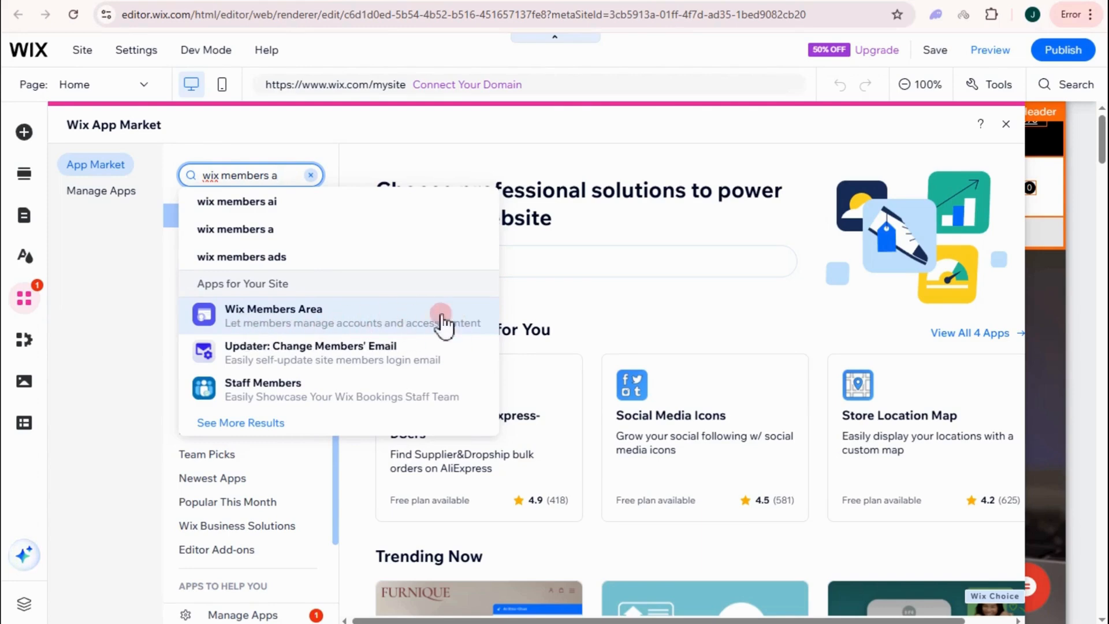
{"action": "left_click", "coordinate": [395, 323]}
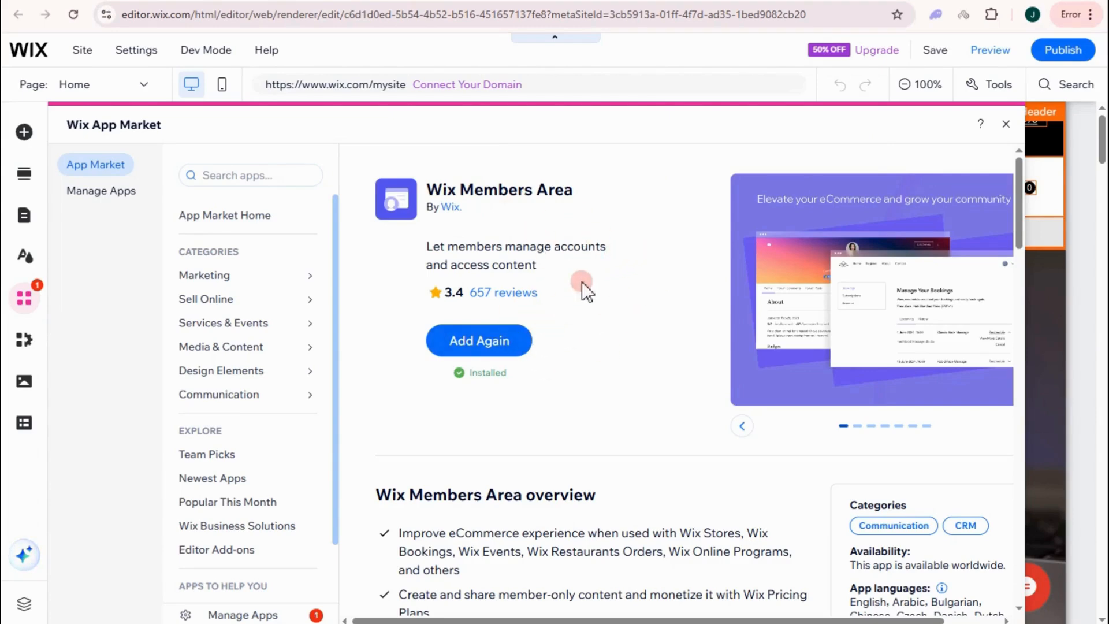
{"action": "left_click", "coordinate": [471, 332]}
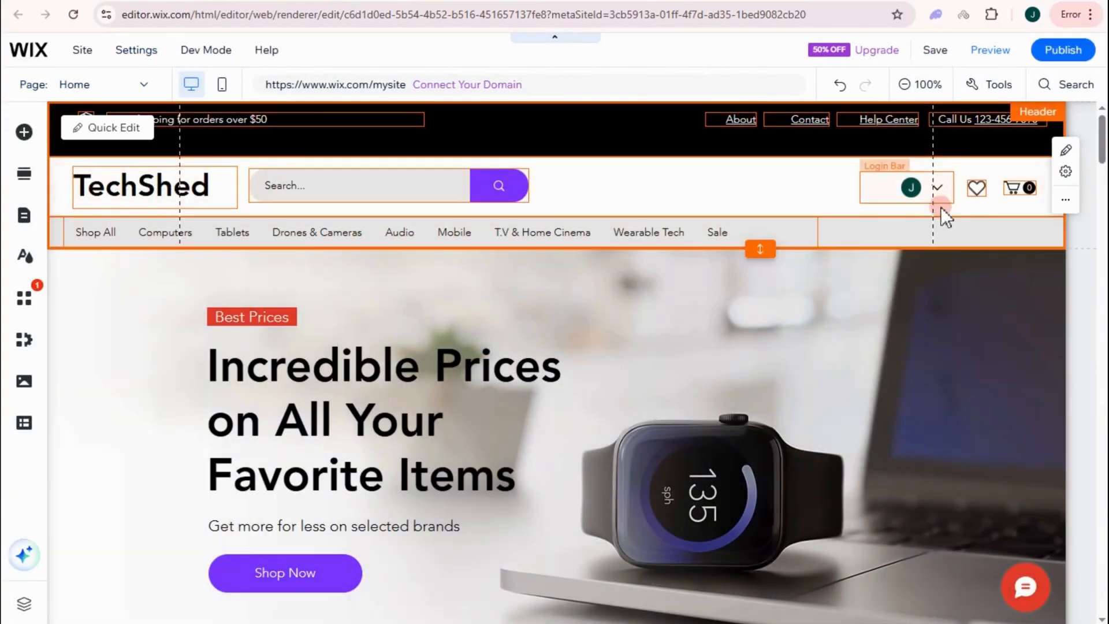
Add a Login Bar from the Community elements to the header, placing it between the search bar and the existing login bar
{"action": "left_click", "coordinate": [23, 133]}
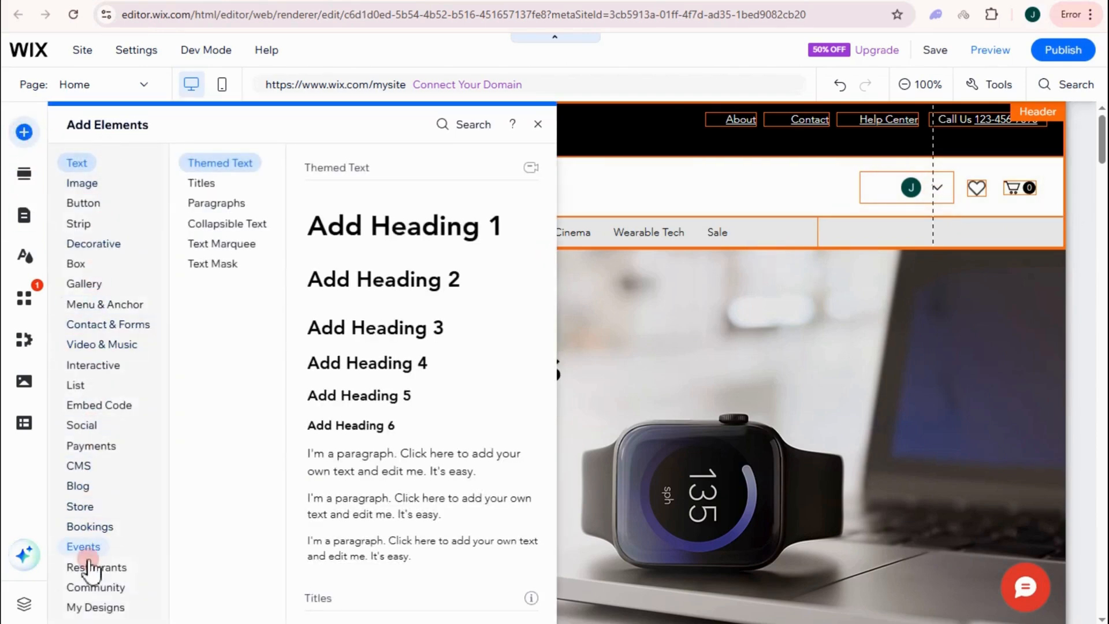
{"action": "left_click", "coordinate": [80, 590]}
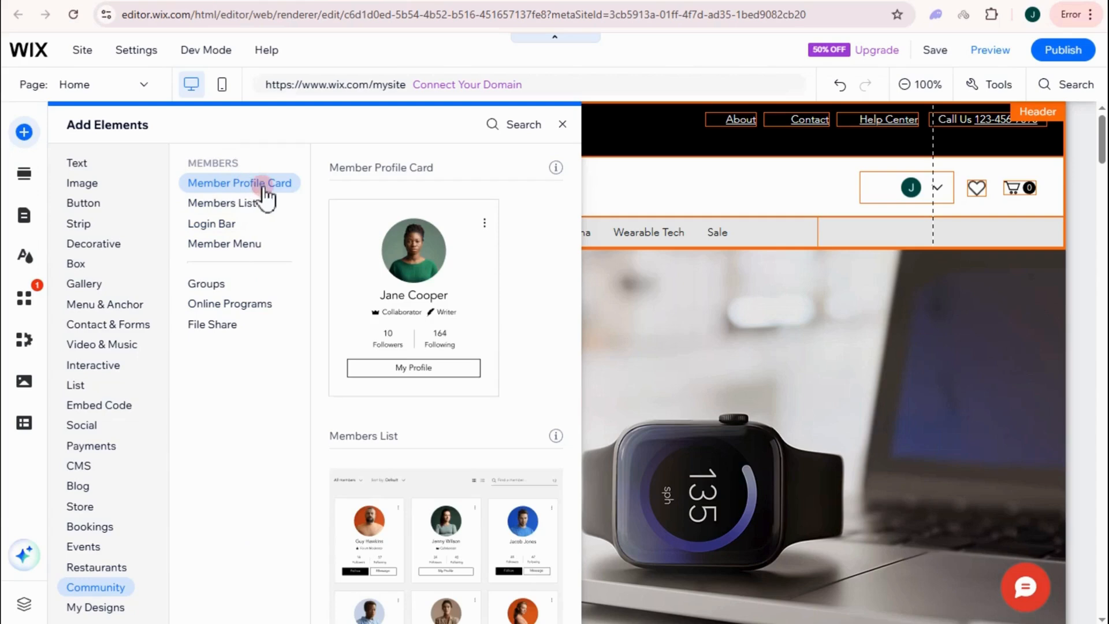
{"action": "left_click", "coordinate": [228, 203]}
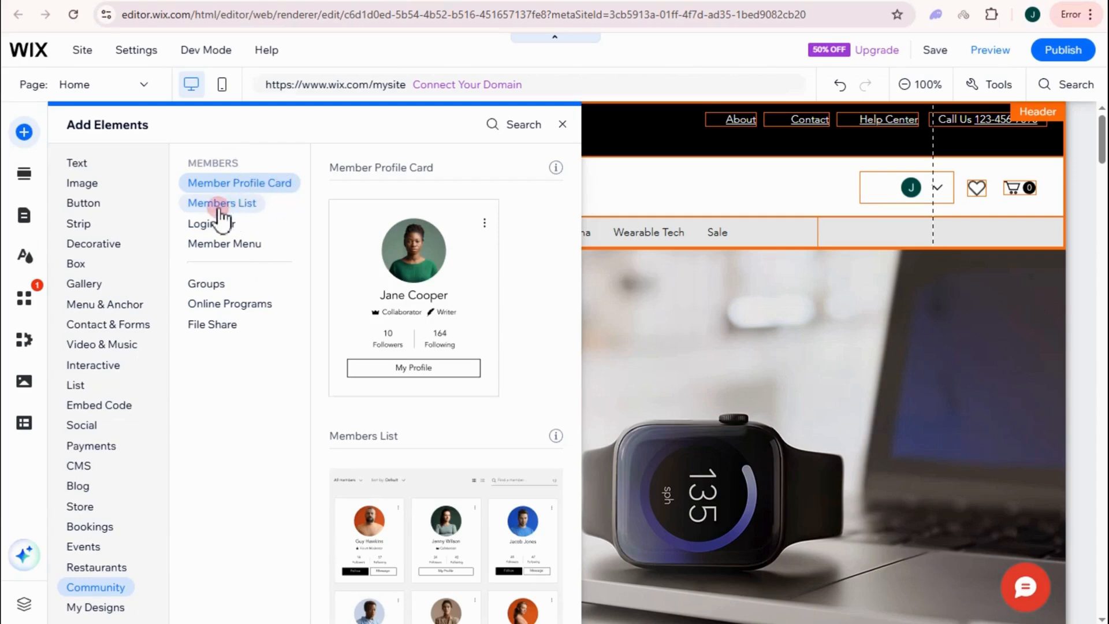
{"action": "left_click", "coordinate": [220, 246]}
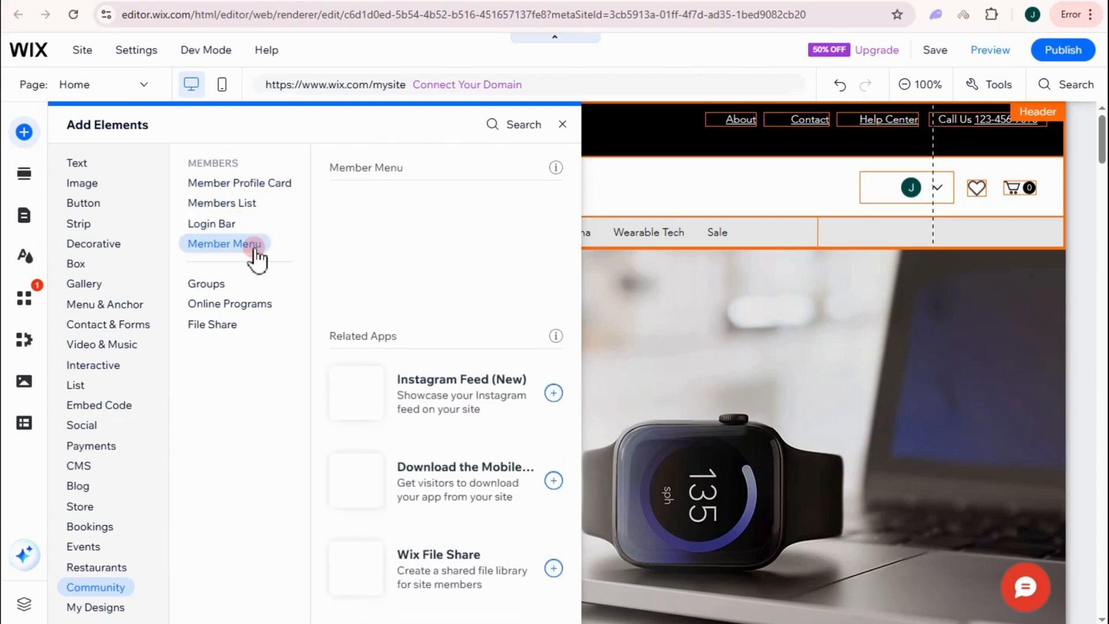
{"action": "left_click", "coordinate": [223, 226]}
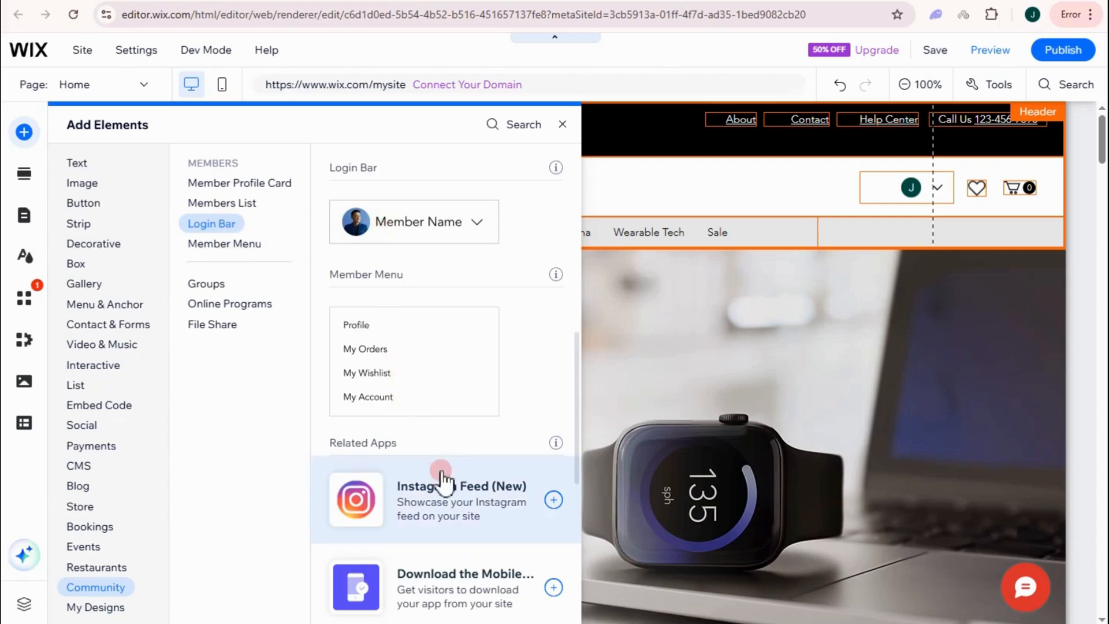
{"action": "scroll", "coordinate": [441, 477], "scroll_direction": "down", "scroll_amount": 3}
{"action": "scroll", "coordinate": [433, 240], "scroll_direction": "up", "scroll_amount": 8}
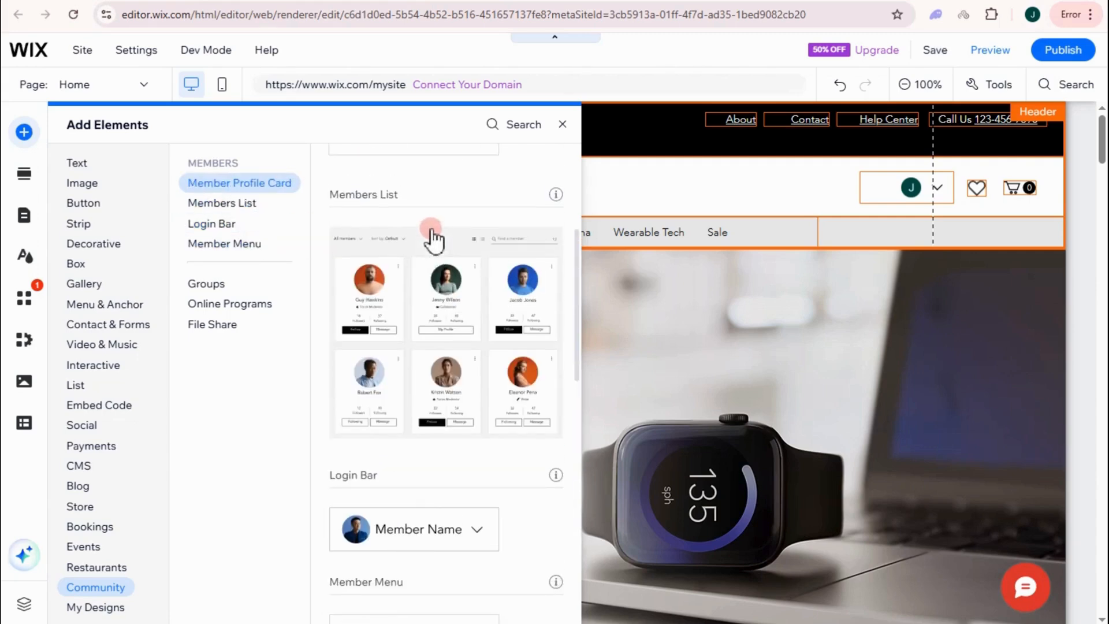
{"action": "left_click", "coordinate": [239, 226]}
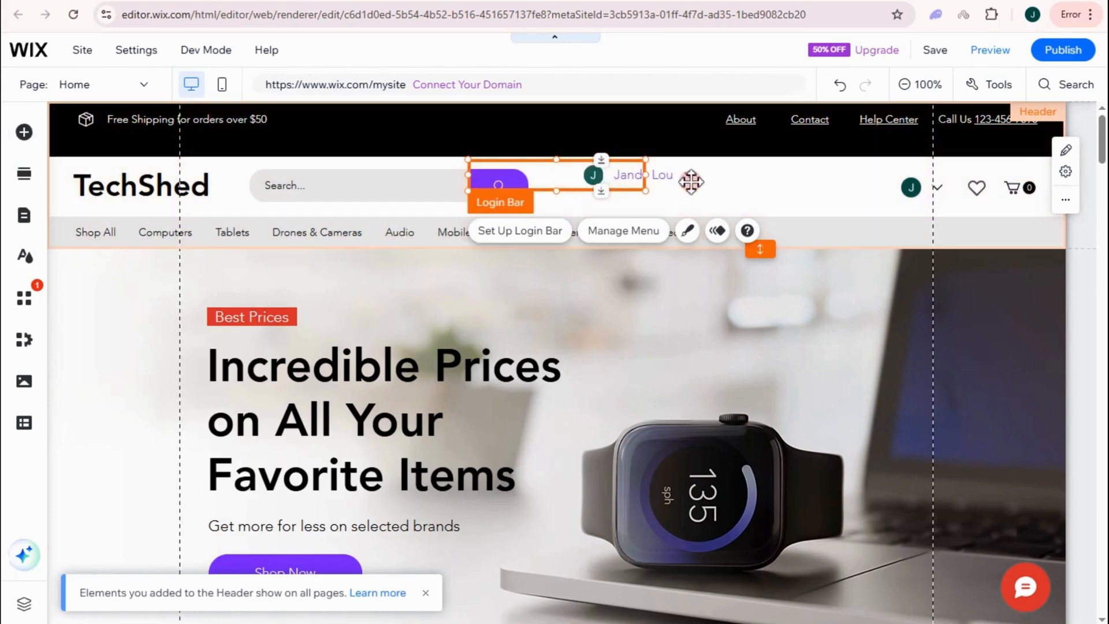
{"action": "left_click_drag", "start_coordinate": [691, 181], "coordinate": [748, 188]}
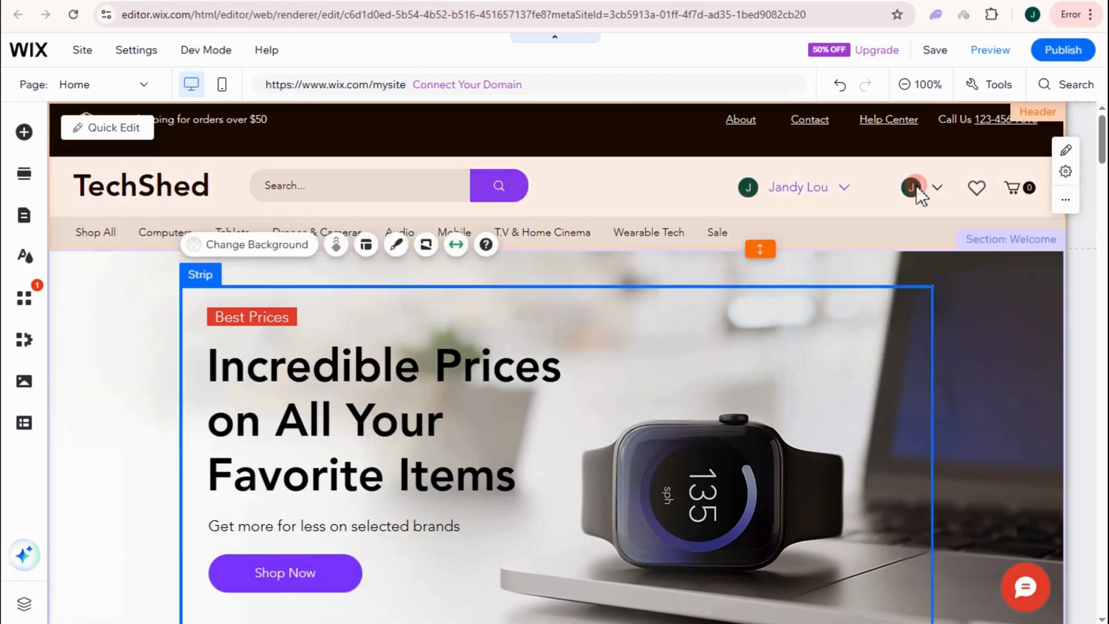
Delete the old avatar-only login bar from the header and move the new login bar into its place beside the wishlist heart
{"action": "left_click", "coordinate": [916, 186]}
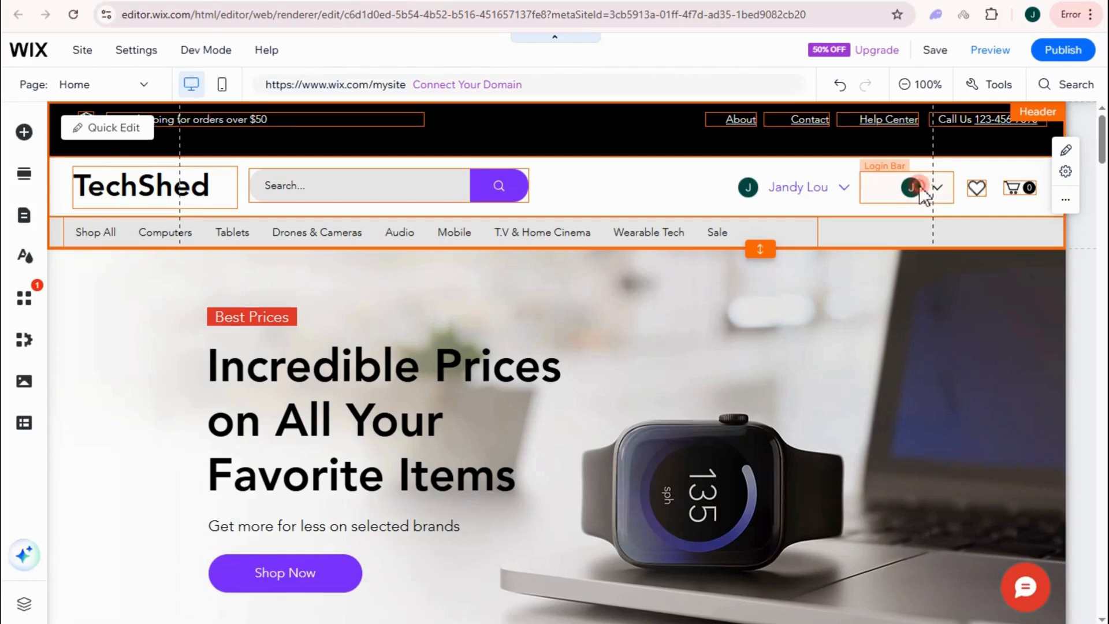
{"action": "right_click", "coordinate": [924, 188]}
{"action": "left_click", "coordinate": [800, 185]}
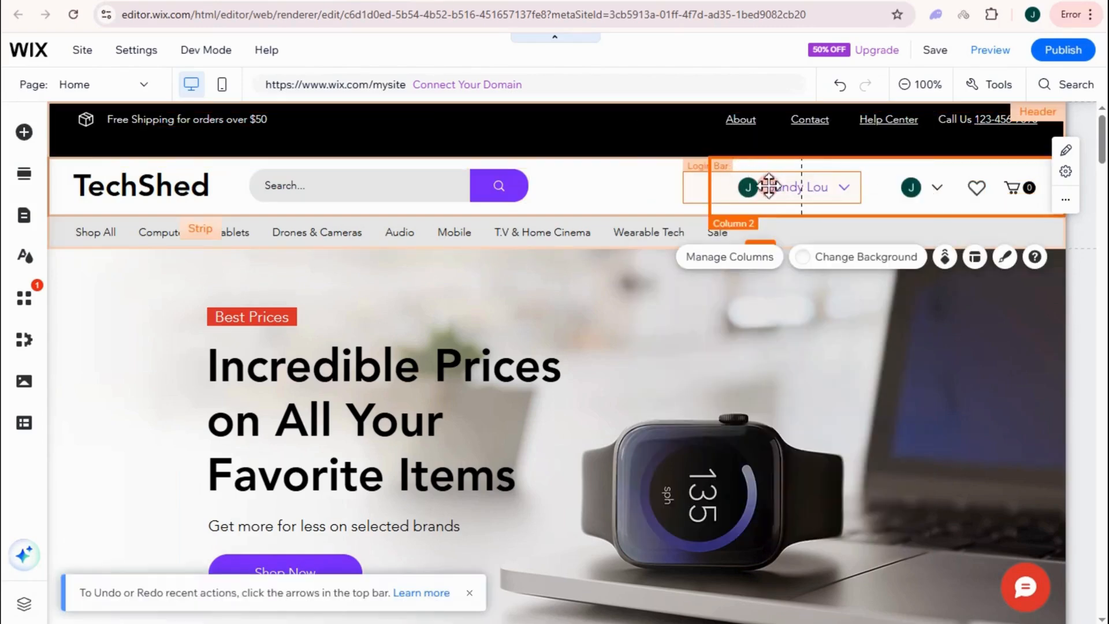
{"action": "left_click_drag", "start_coordinate": [768, 185], "coordinate": [828, 185]}
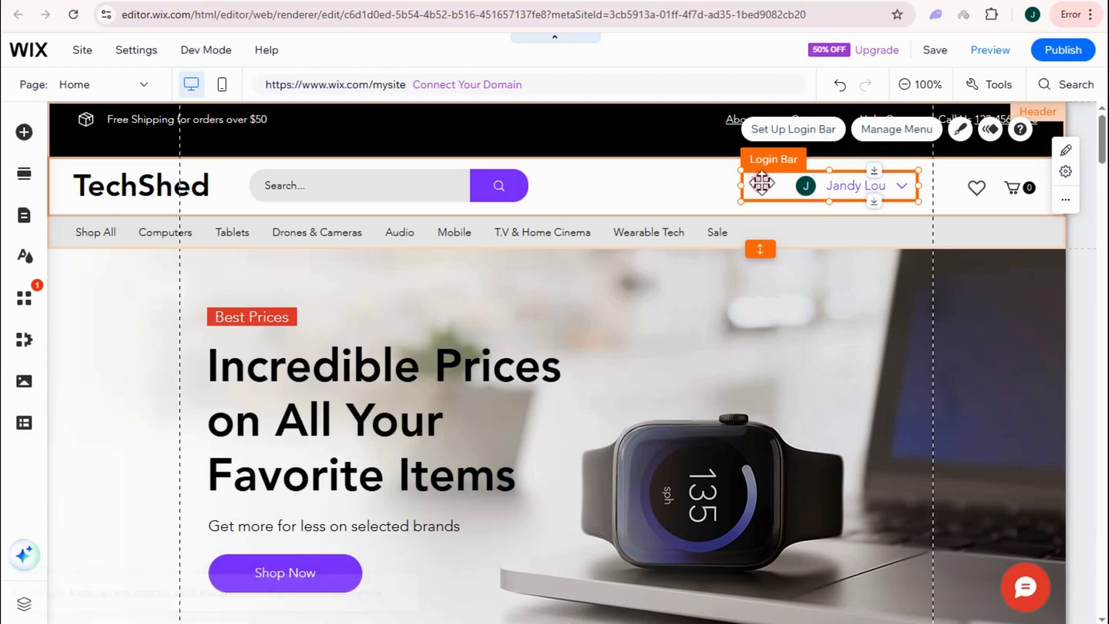
Set the new login bar's logged-in style to Avatar and its avatar size to about 31
{"action": "left_click", "coordinate": [777, 132]}
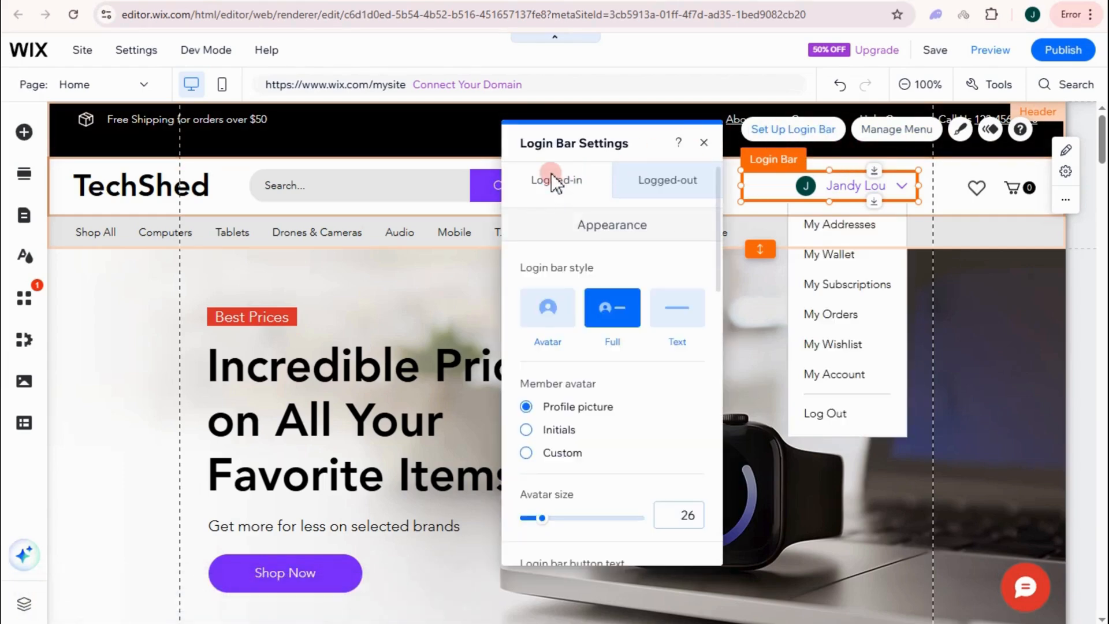
{"action": "left_click", "coordinate": [545, 322]}
{"action": "left_click", "coordinate": [614, 324]}
{"action": "left_click", "coordinate": [562, 321]}
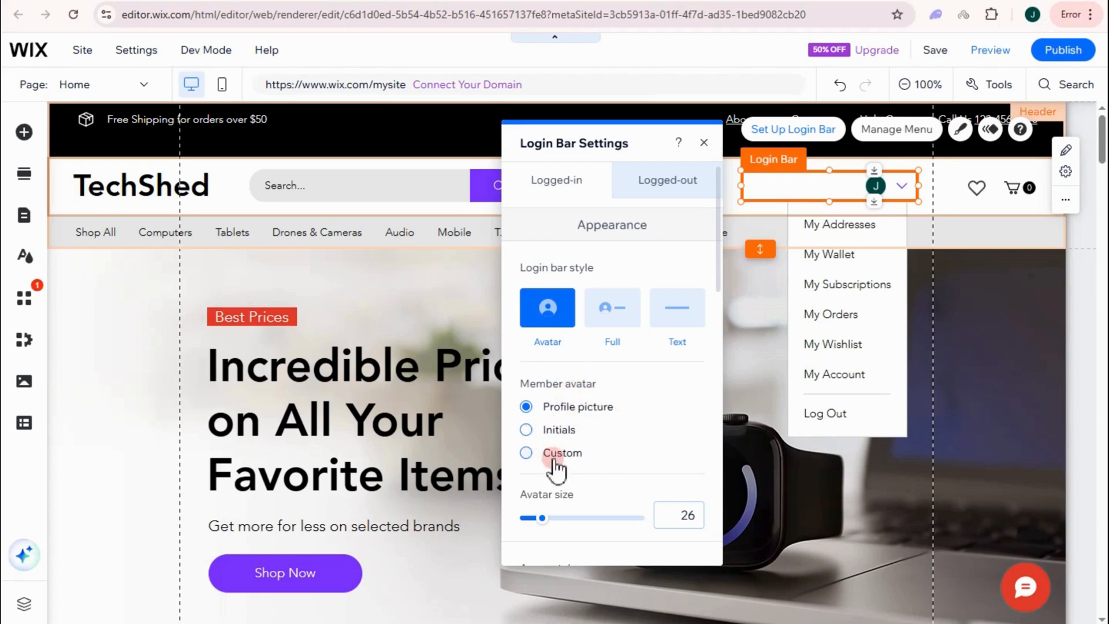
{"action": "scroll", "coordinate": [563, 460], "scroll_direction": "down", "scroll_amount": 3}
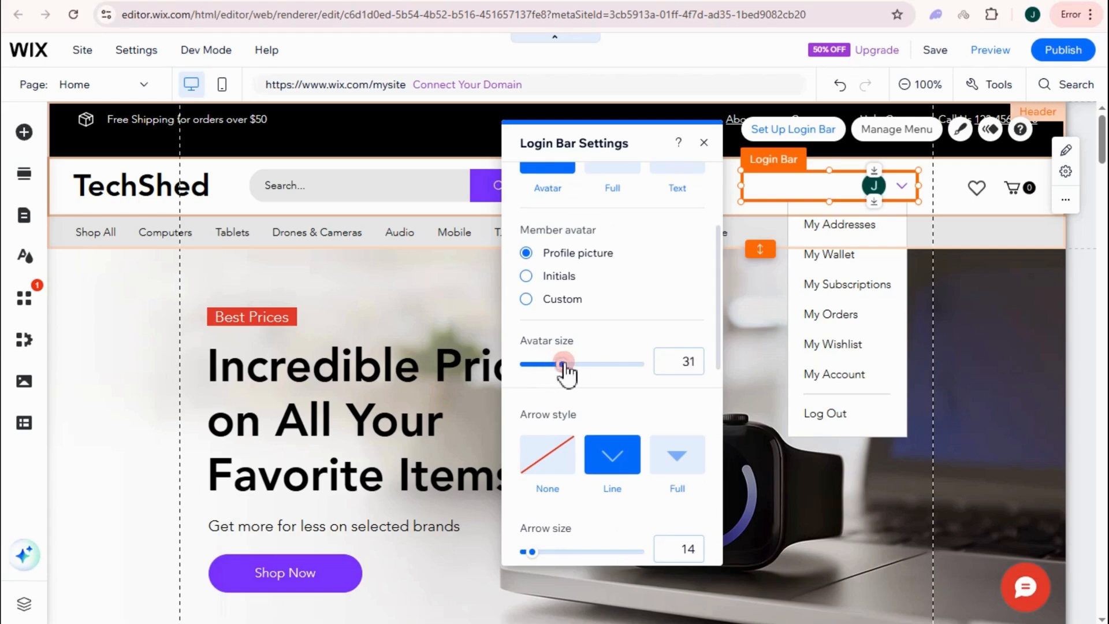
{"action": "scroll", "coordinate": [593, 494], "scroll_direction": "down", "scroll_amount": 4}
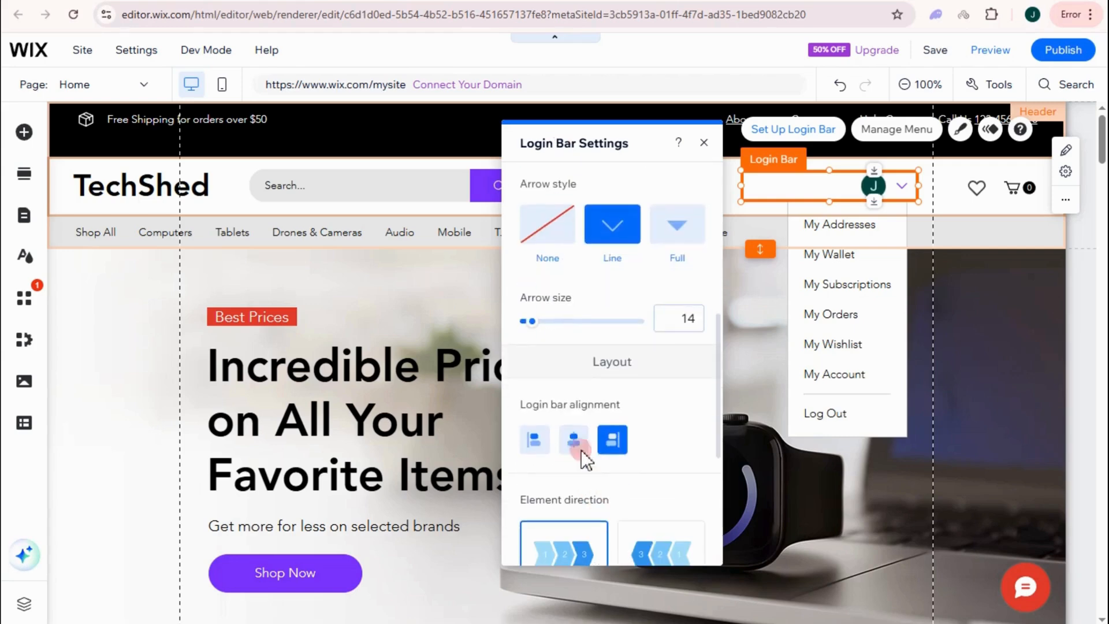
Try left and centre alignment for the login bar, then restore right alignment
{"action": "left_click", "coordinate": [536, 440]}
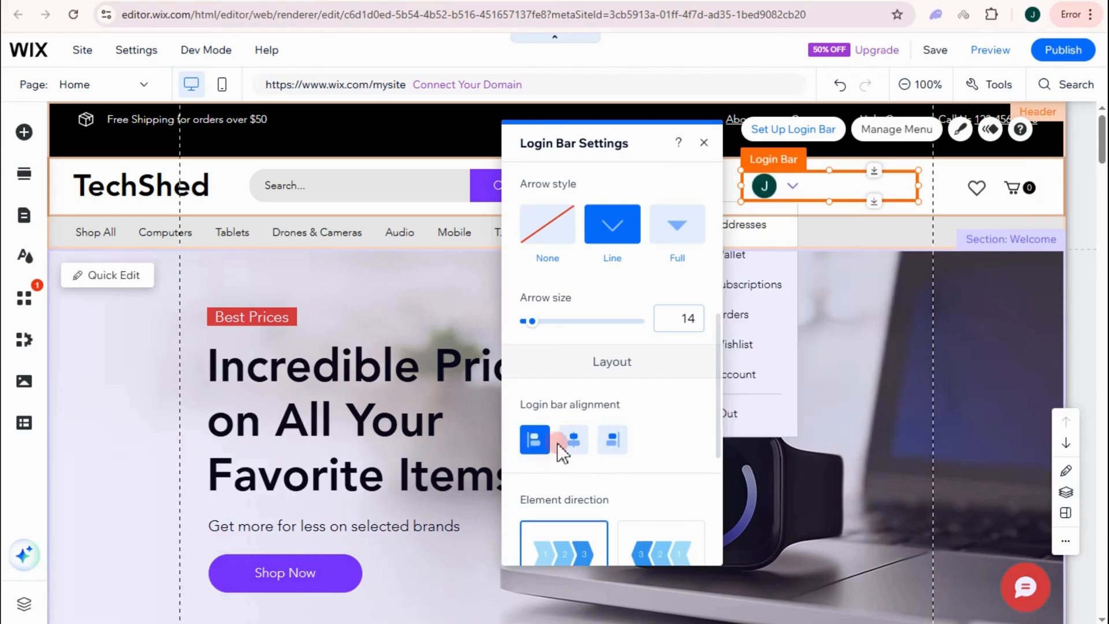
{"action": "left_click", "coordinate": [567, 442]}
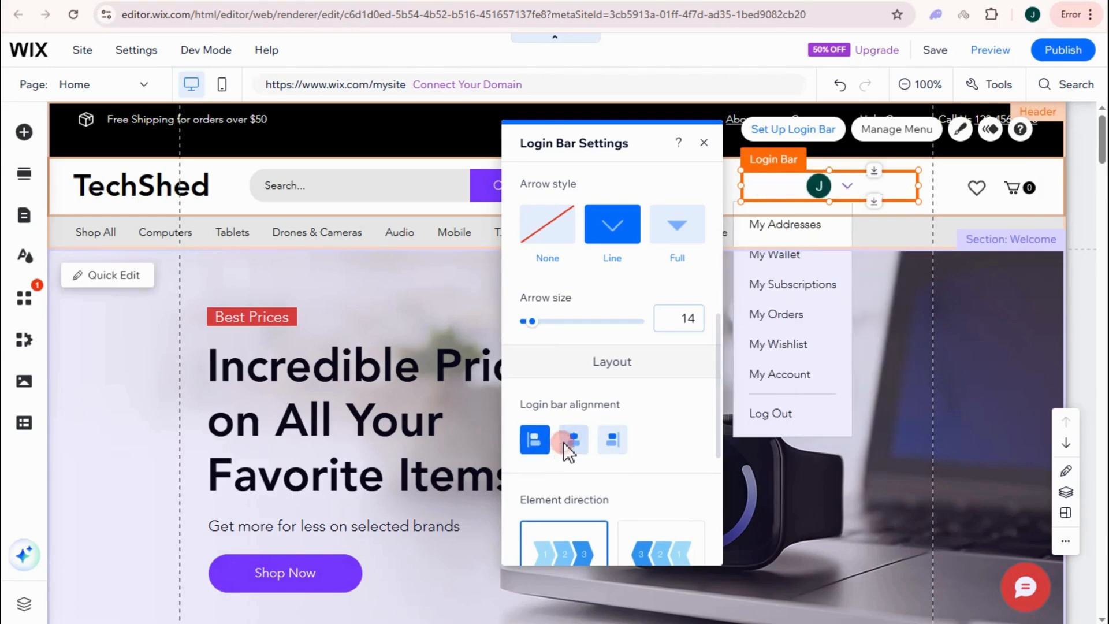
{"action": "left_click", "coordinate": [597, 438]}
Examine the login bar's element direction, dropdown menu item alignment and logout button text settings
{"action": "scroll", "coordinate": [587, 460], "scroll_direction": "down", "scroll_amount": 3}
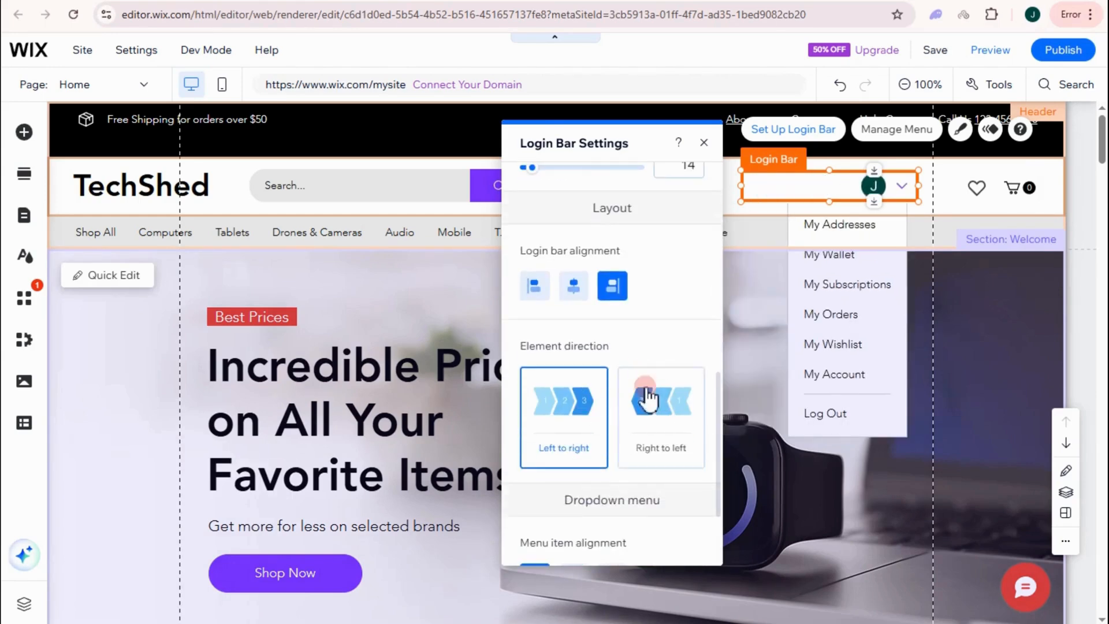
{"action": "scroll", "coordinate": [618, 477], "scroll_direction": "down", "scroll_amount": 2}
{"action": "left_click", "coordinate": [612, 471]}
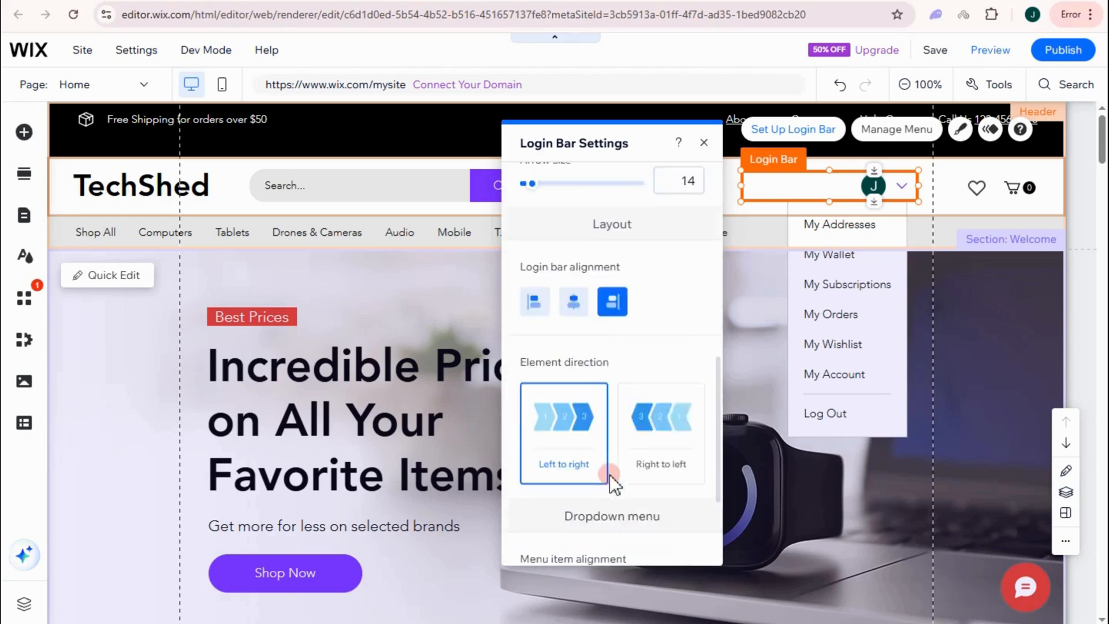
{"action": "left_click", "coordinate": [569, 539]}
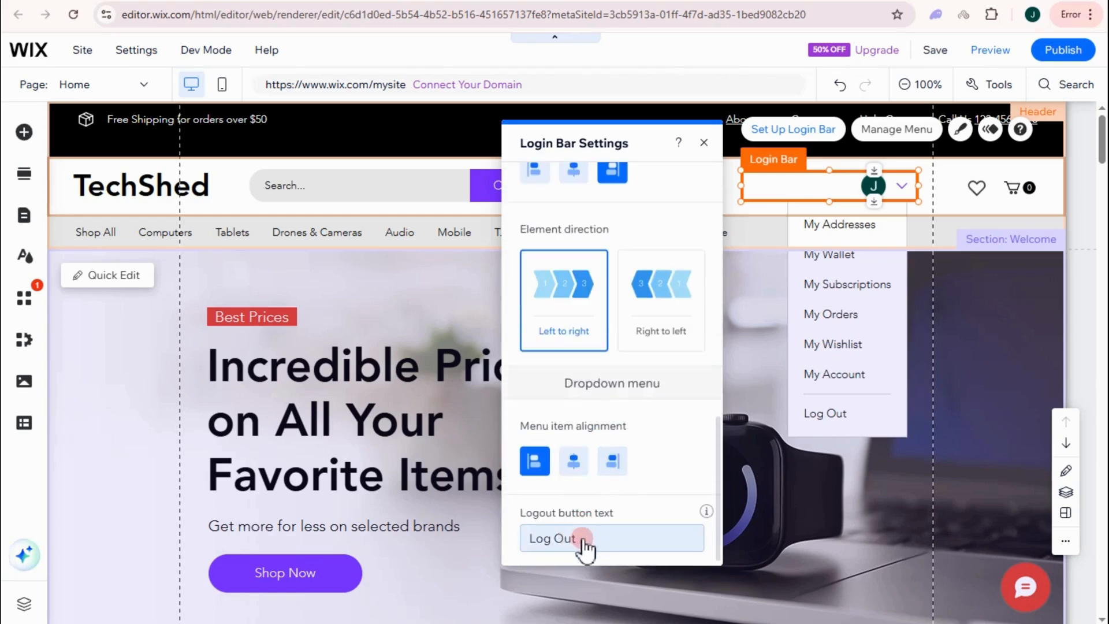
Set the login bar's logged-out style to Avatar, keeping the default icon, and close the login bar settings
{"action": "scroll", "coordinate": [604, 487], "scroll_direction": "up", "scroll_amount": 4}
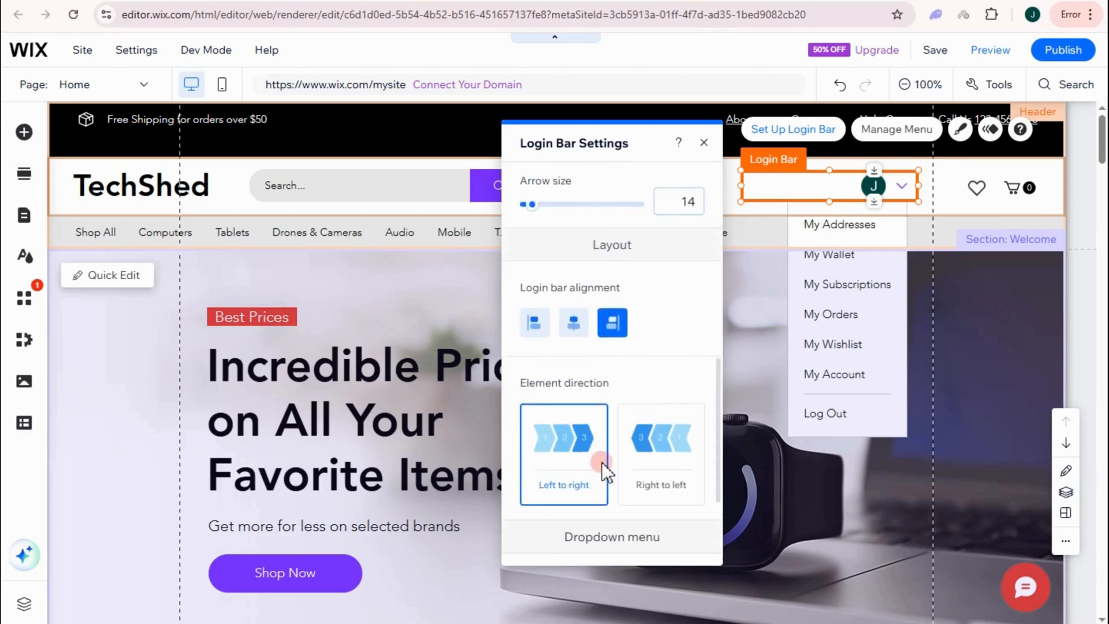
{"action": "scroll", "coordinate": [598, 272], "scroll_direction": "up", "scroll_amount": 3}
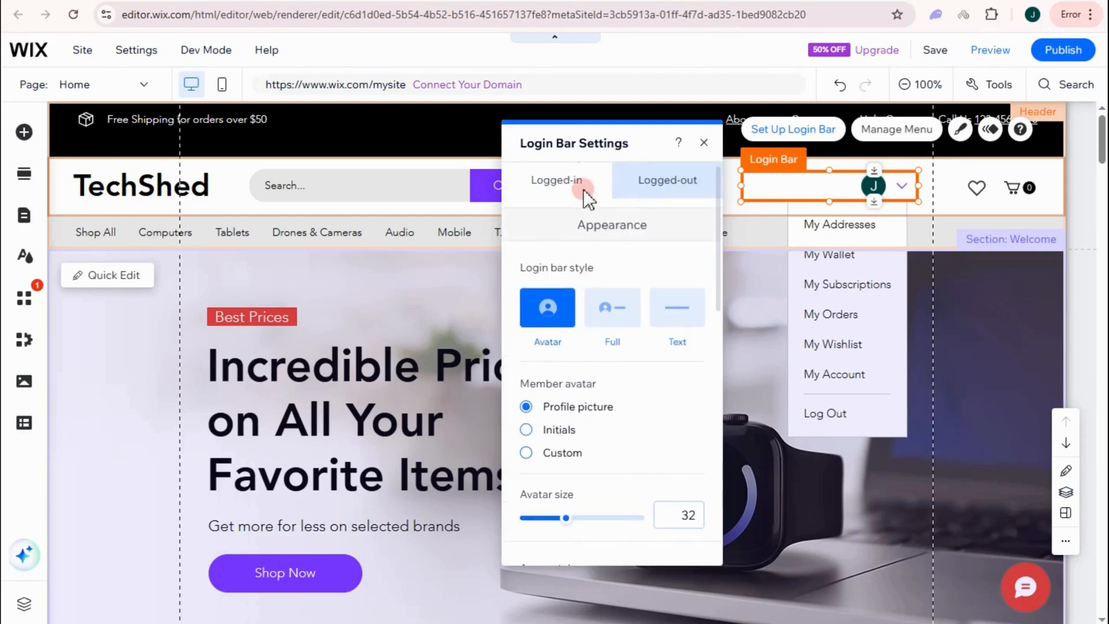
{"action": "left_click", "coordinate": [557, 180]}
{"action": "left_click", "coordinate": [649, 183]}
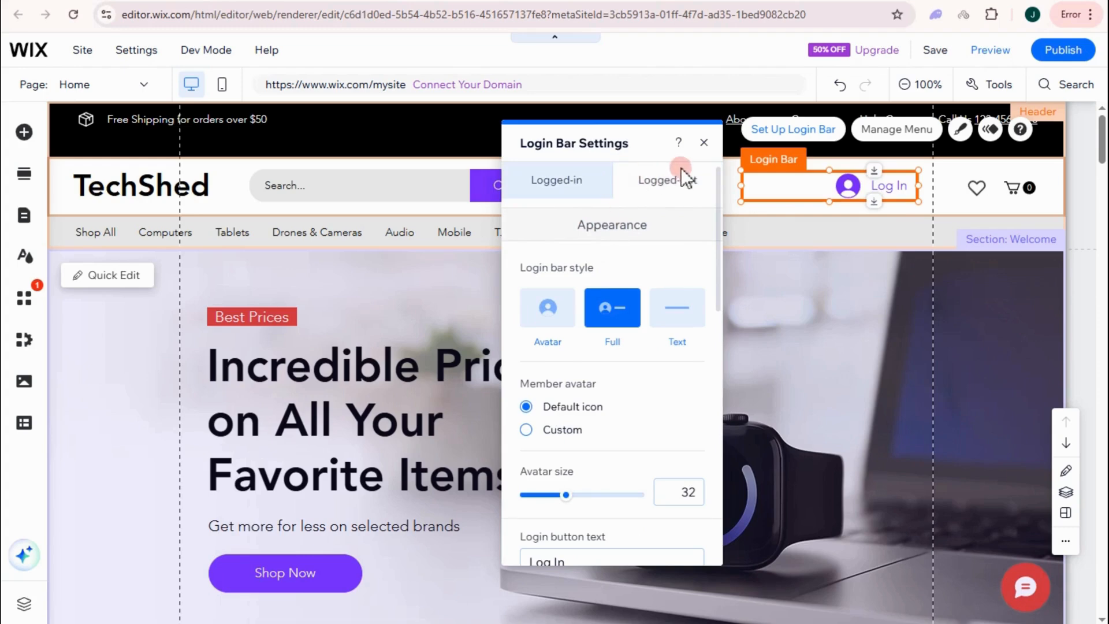
{"action": "left_click", "coordinate": [556, 315]}
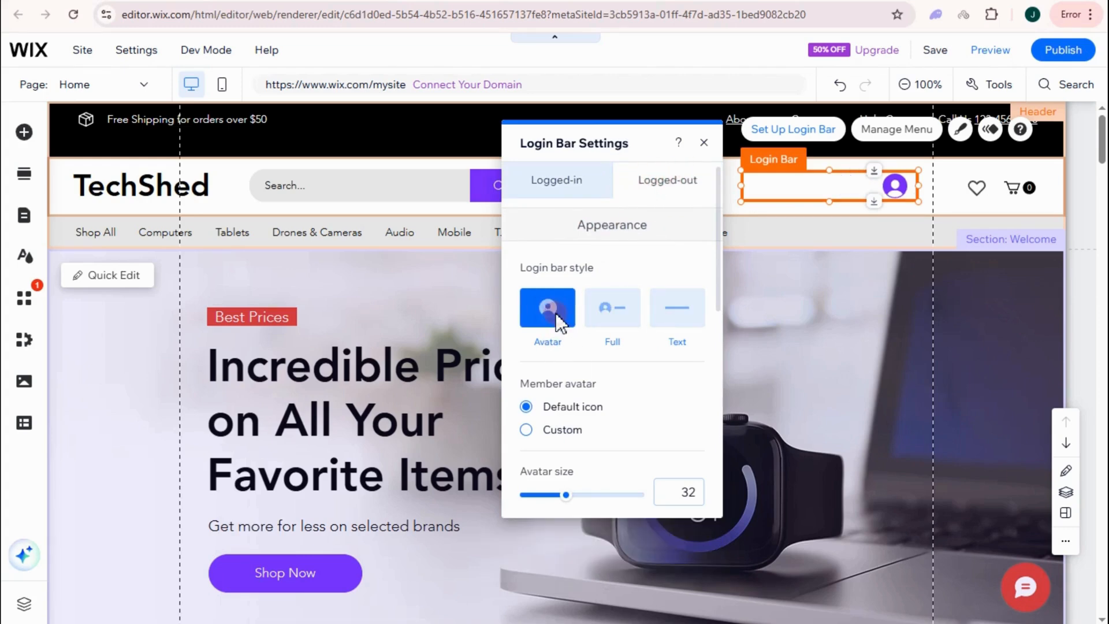
{"action": "scroll", "coordinate": [553, 399], "scroll_direction": "down", "scroll_amount": 6}
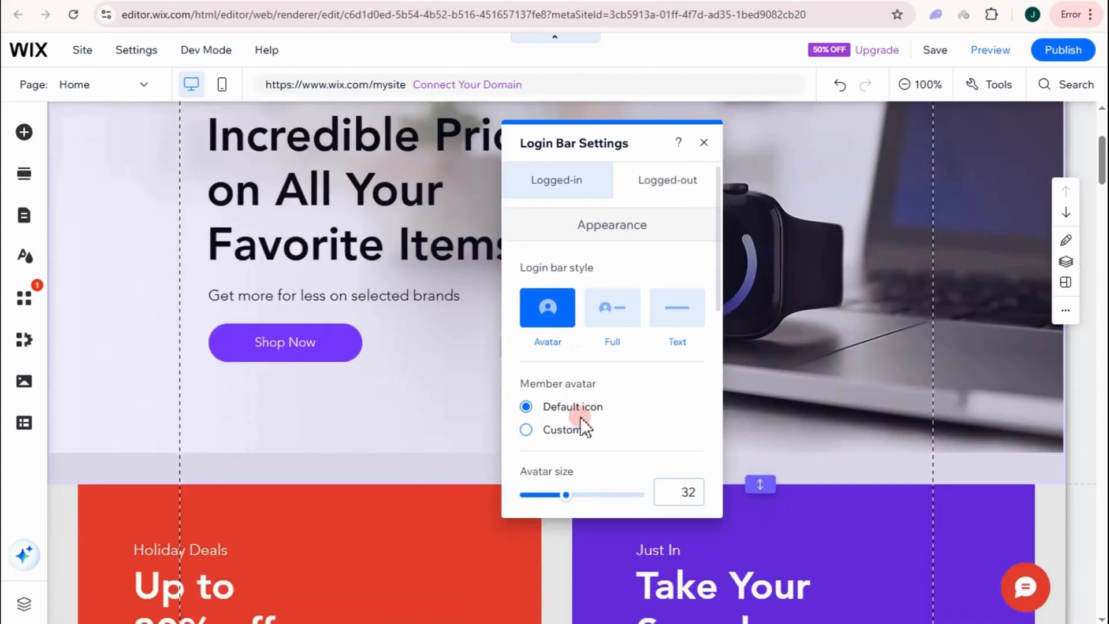
{"action": "scroll", "coordinate": [579, 428], "scroll_direction": "up", "scroll_amount": 3}
{"action": "scroll", "coordinate": [587, 370], "scroll_direction": "up", "scroll_amount": 2}
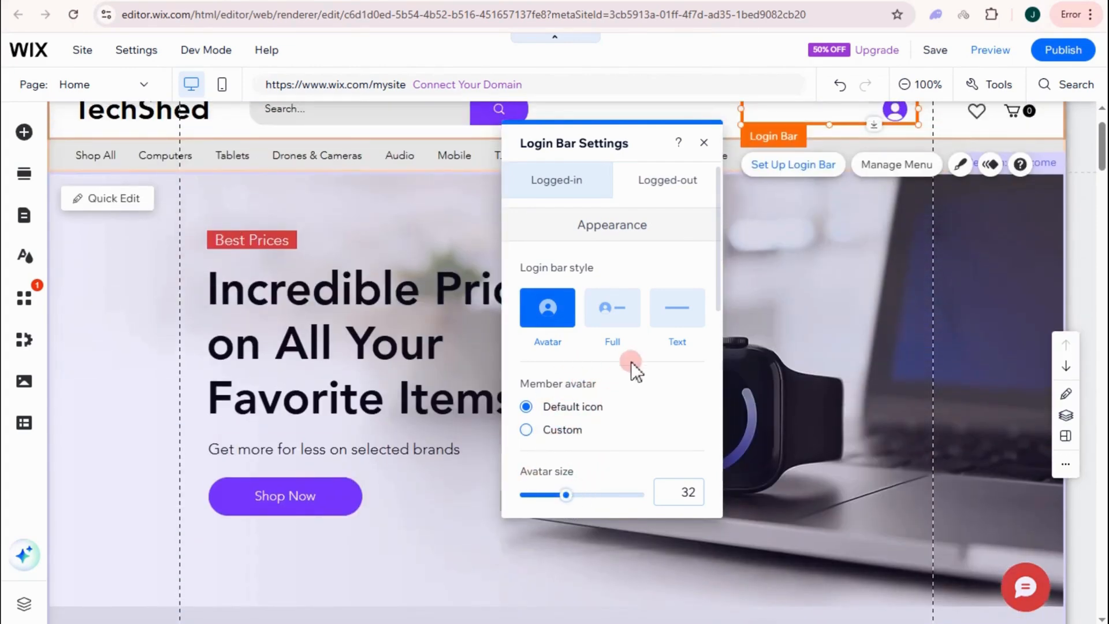
{"action": "scroll", "coordinate": [633, 369], "scroll_direction": "up", "scroll_amount": 2}
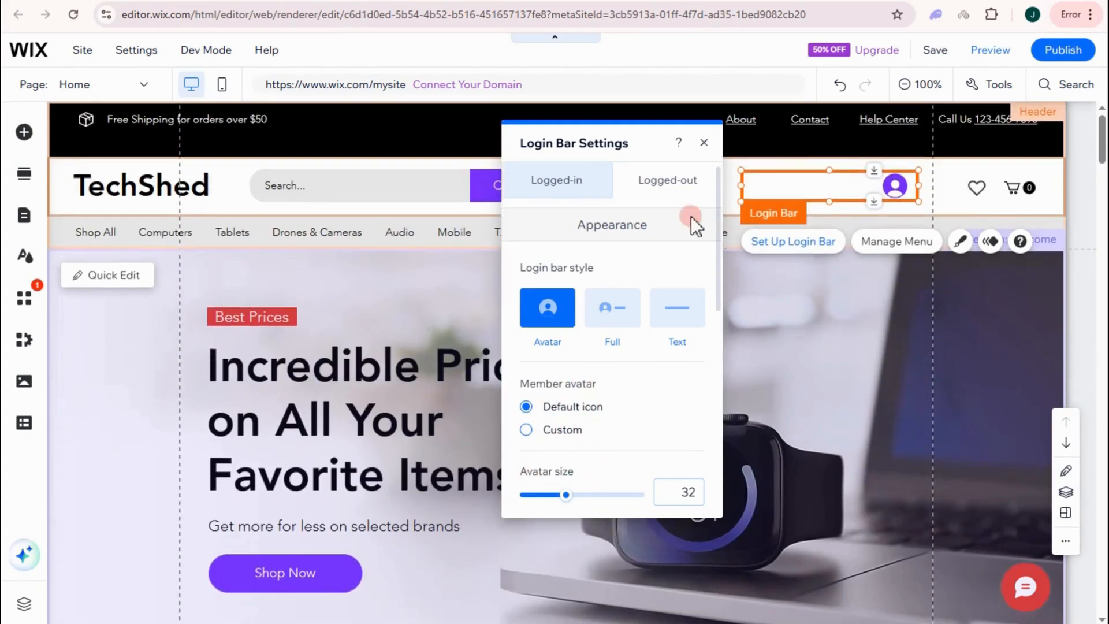
{"action": "left_click", "coordinate": [704, 144]}
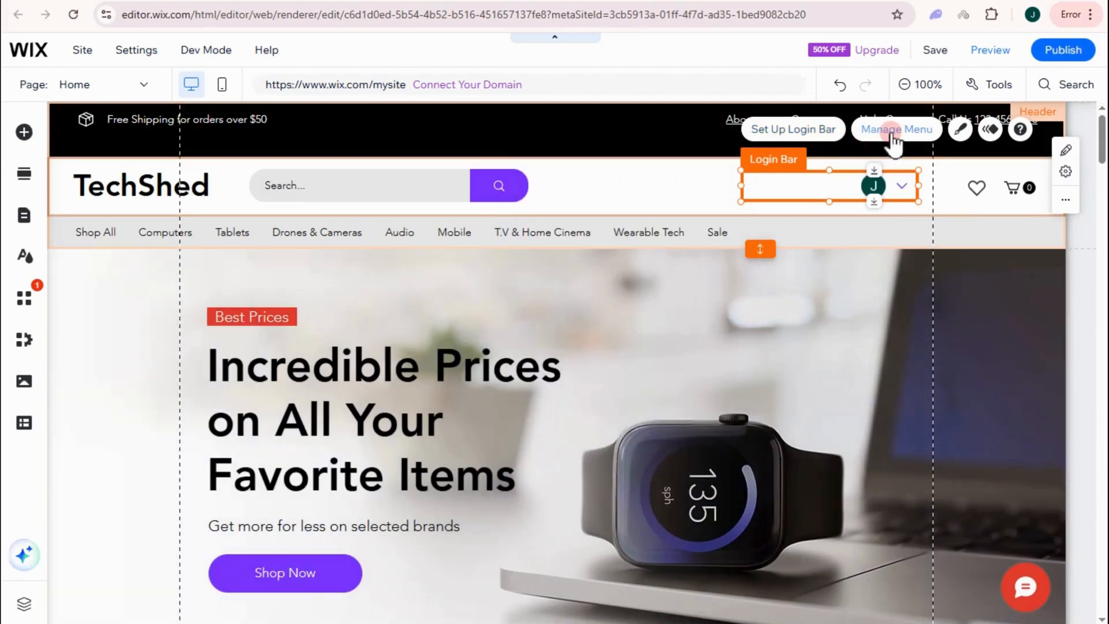
Examine the login bar's member menu items and the options offered for My Account, then close the menu list
{"action": "left_click", "coordinate": [894, 133]}
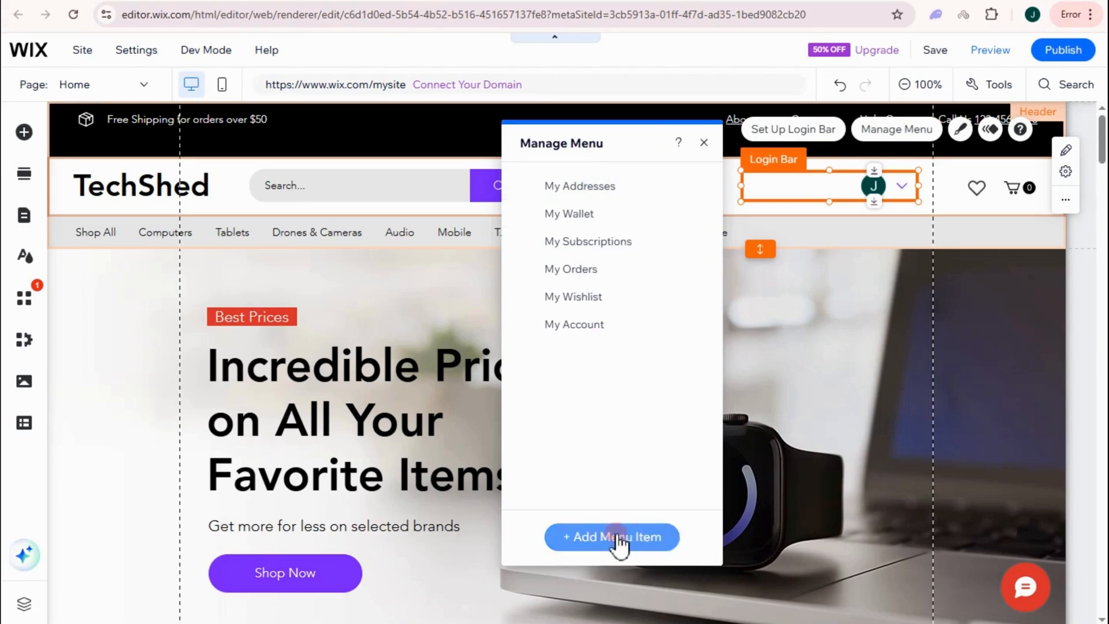
{"action": "left_click", "coordinate": [580, 328]}
{"action": "left_click", "coordinate": [567, 325]}
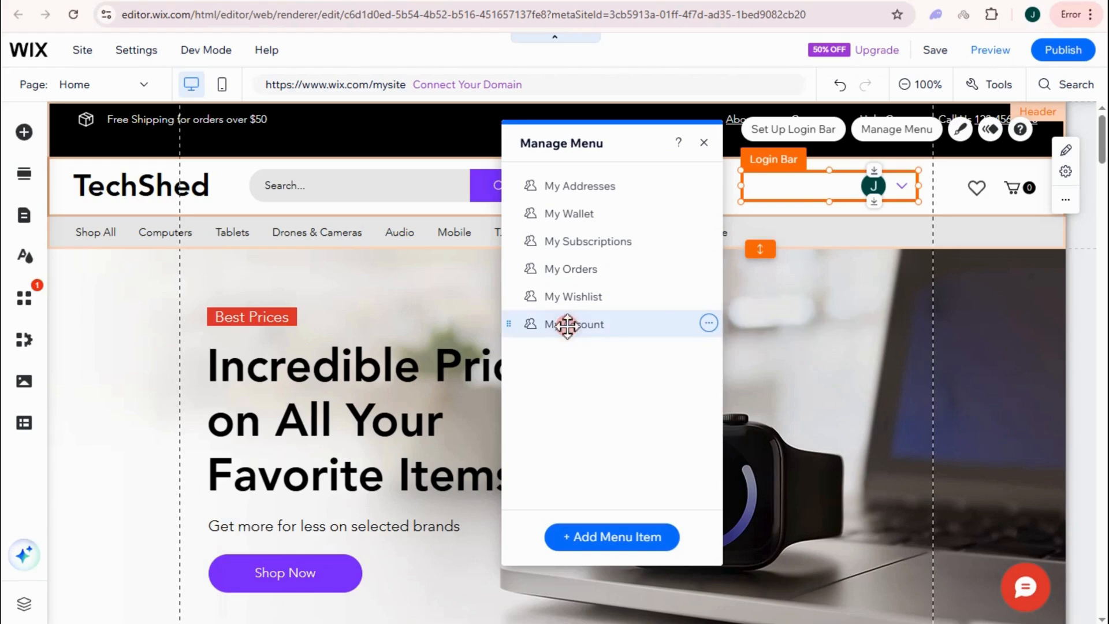
{"action": "left_click", "coordinate": [707, 324]}
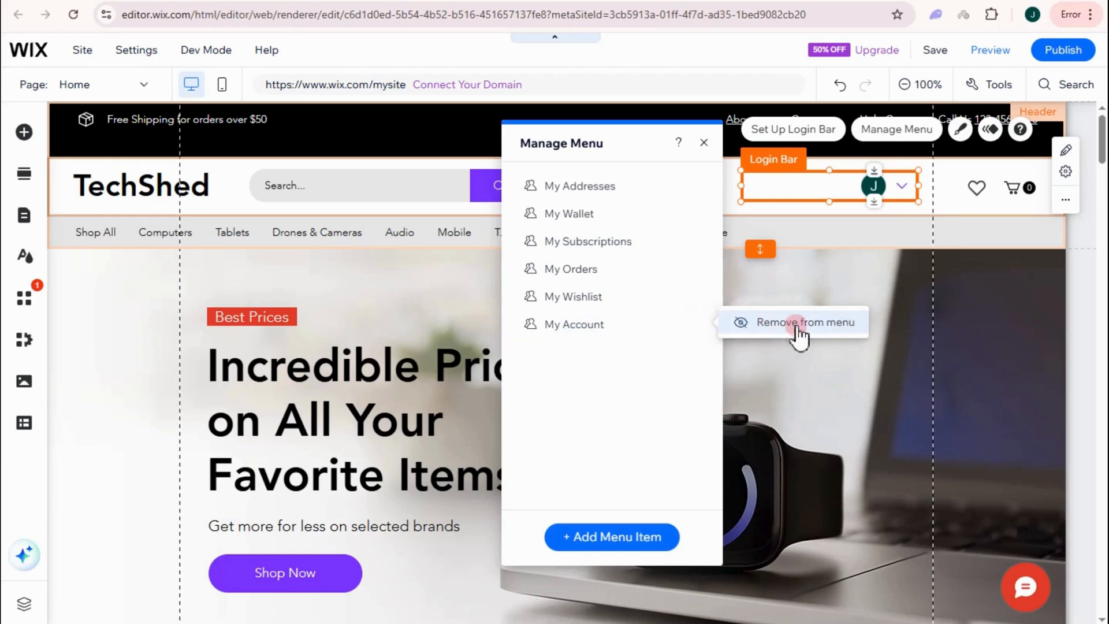
{"action": "left_click", "coordinate": [593, 327]}
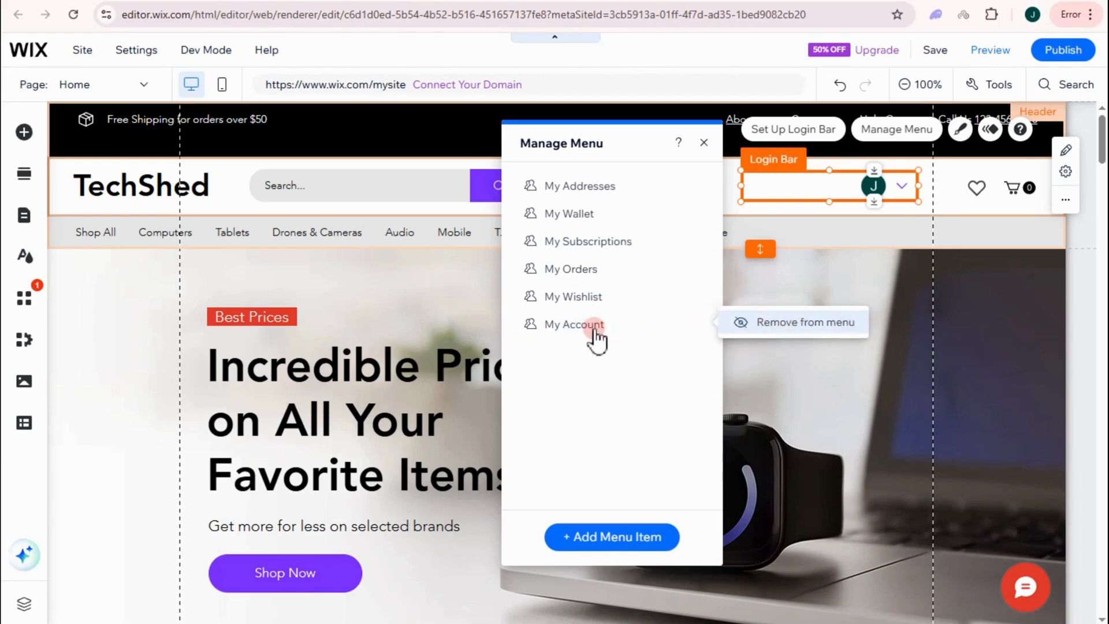
{"action": "left_click", "coordinate": [563, 309]}
{"action": "left_click", "coordinate": [580, 196]}
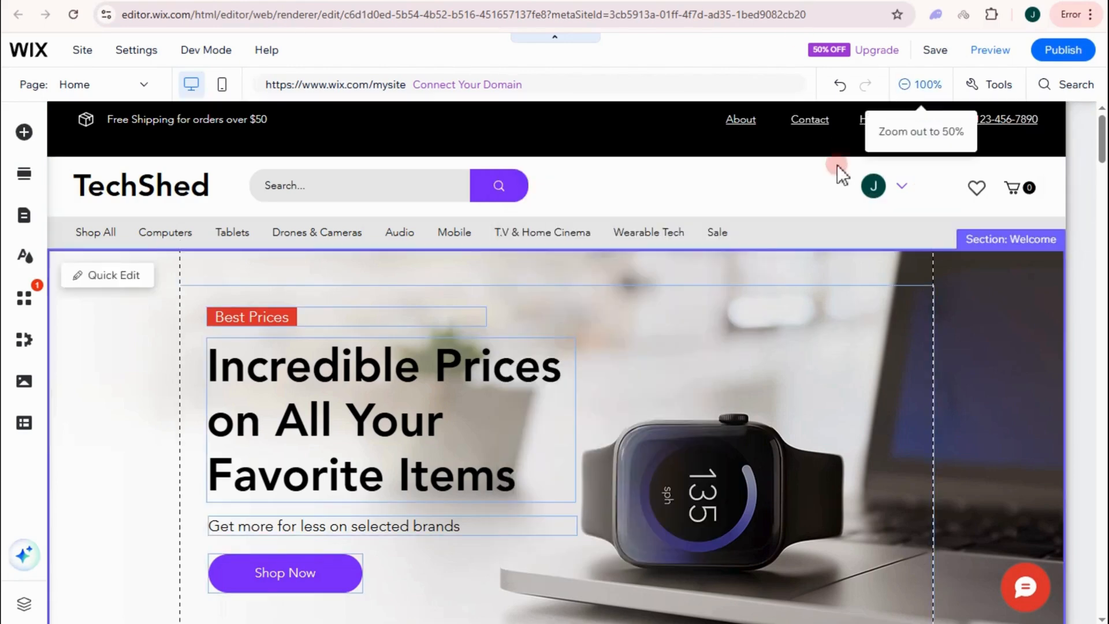
Open the My Account page from the site's Members Area pages
{"action": "left_click", "coordinate": [899, 186]}
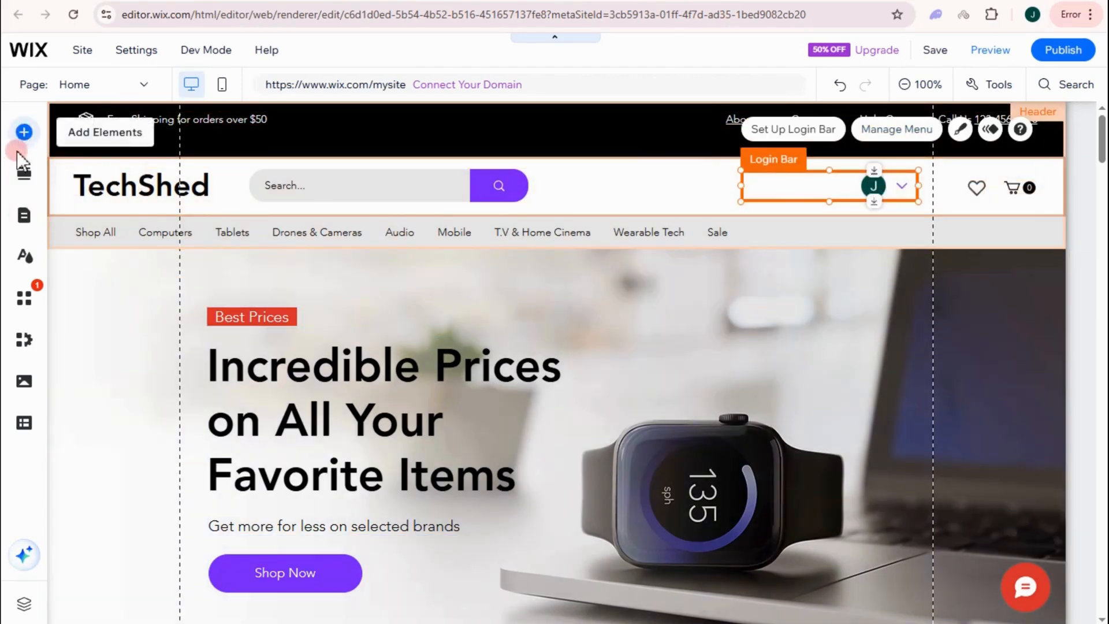
{"action": "left_click", "coordinate": [22, 216]}
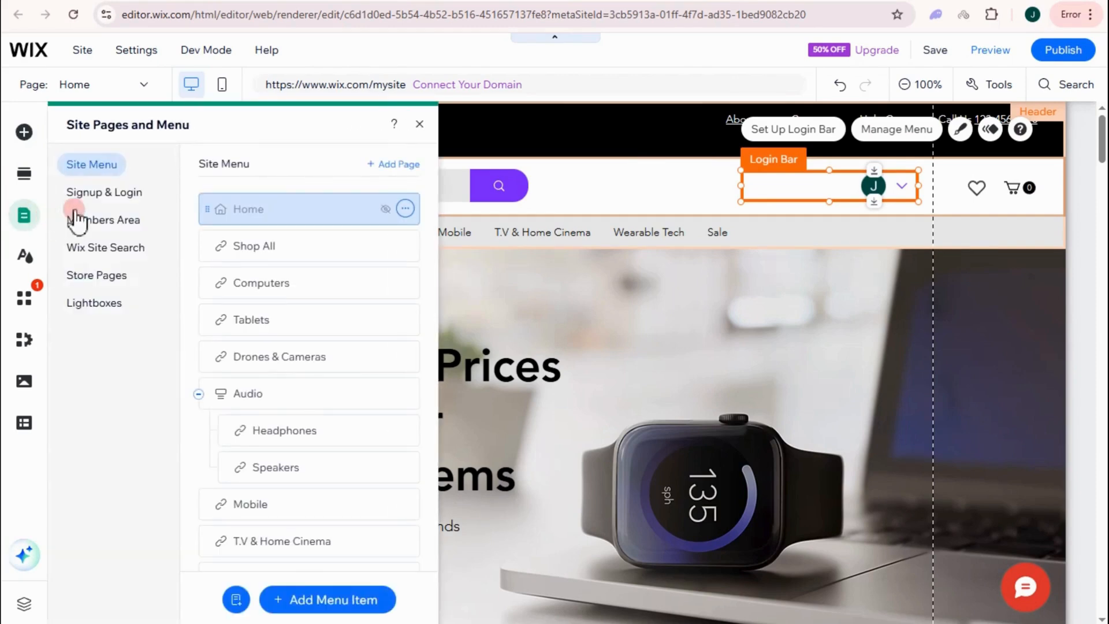
{"action": "left_click", "coordinate": [113, 224]}
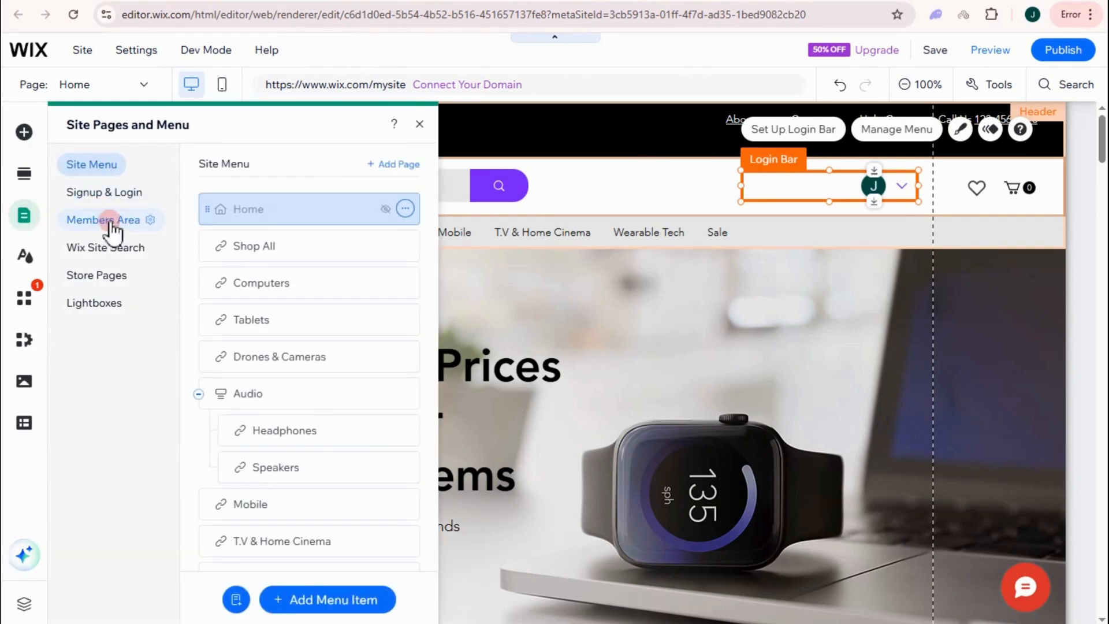
{"action": "left_click", "coordinate": [322, 164]}
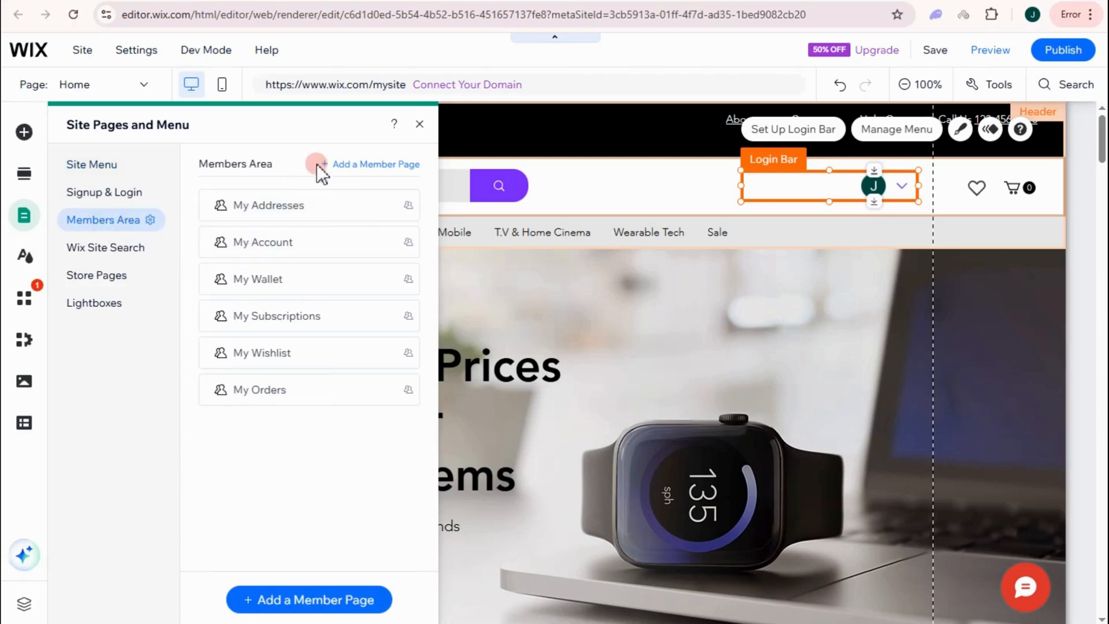
{"action": "left_click", "coordinate": [223, 169]}
{"action": "left_click", "coordinate": [268, 243]}
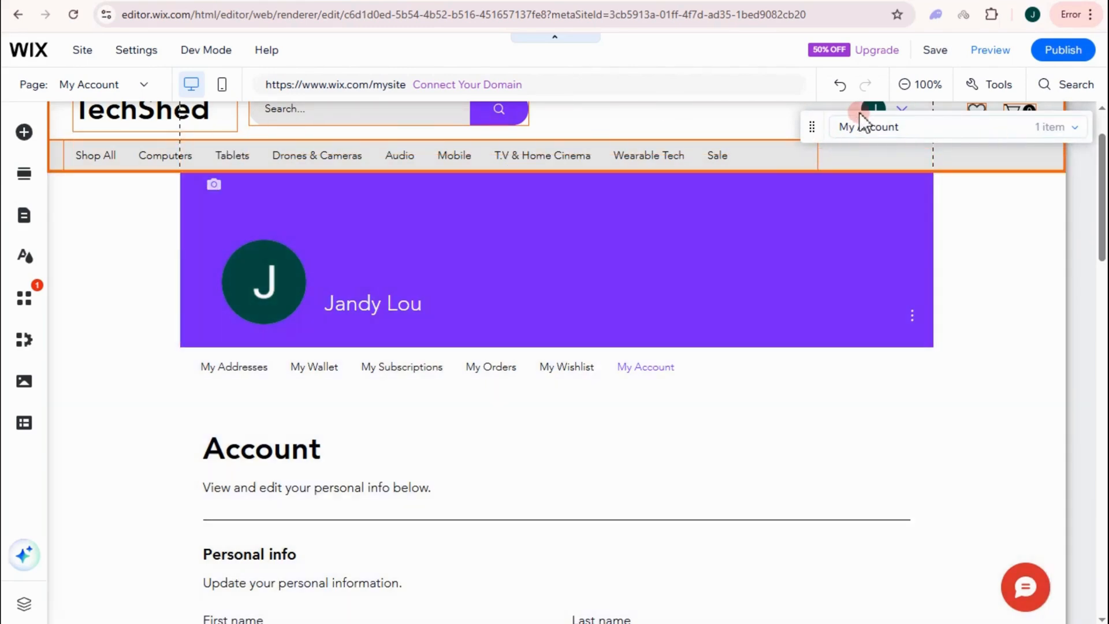
Examine the My Account page's profile banner, personal info and login info, and select its horizontal member menu
{"action": "scroll", "coordinate": [237, 324], "scroll_direction": "down", "scroll_amount": 1}
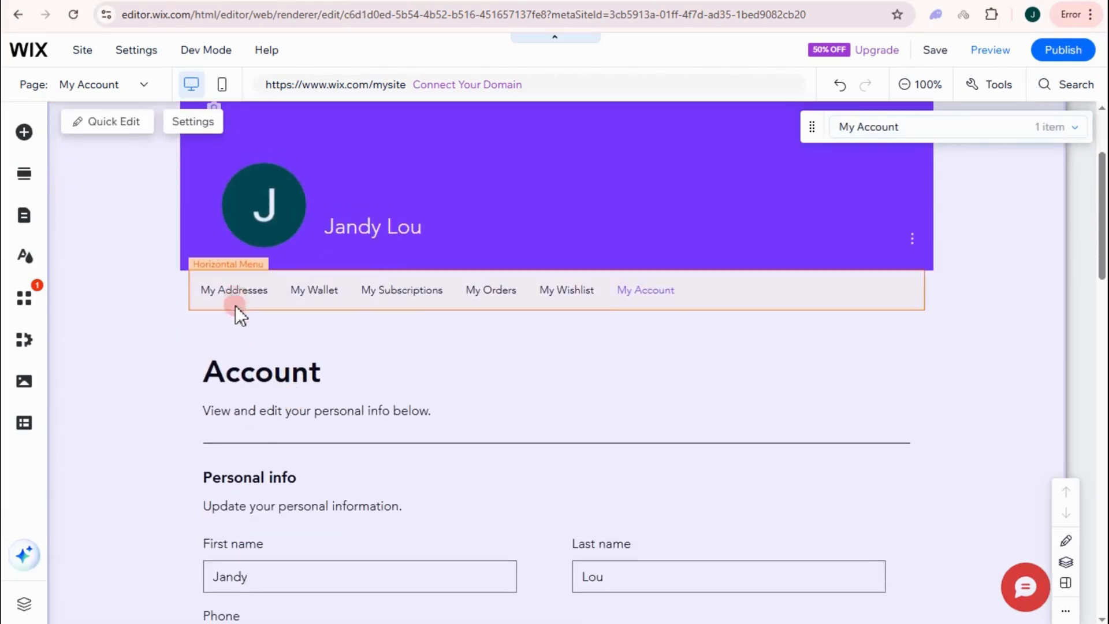
{"action": "scroll", "coordinate": [281, 458], "scroll_direction": "down", "scroll_amount": 3}
{"action": "scroll", "coordinate": [337, 414], "scroll_direction": "down", "scroll_amount": 2}
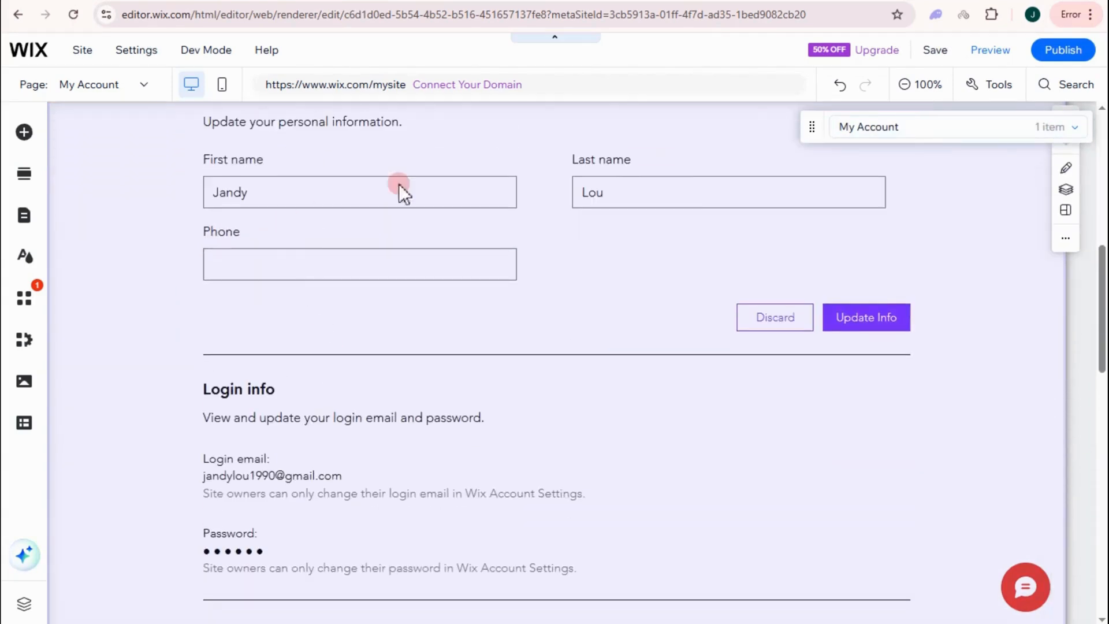
{"action": "scroll", "coordinate": [259, 293], "scroll_direction": "down", "scroll_amount": 3}
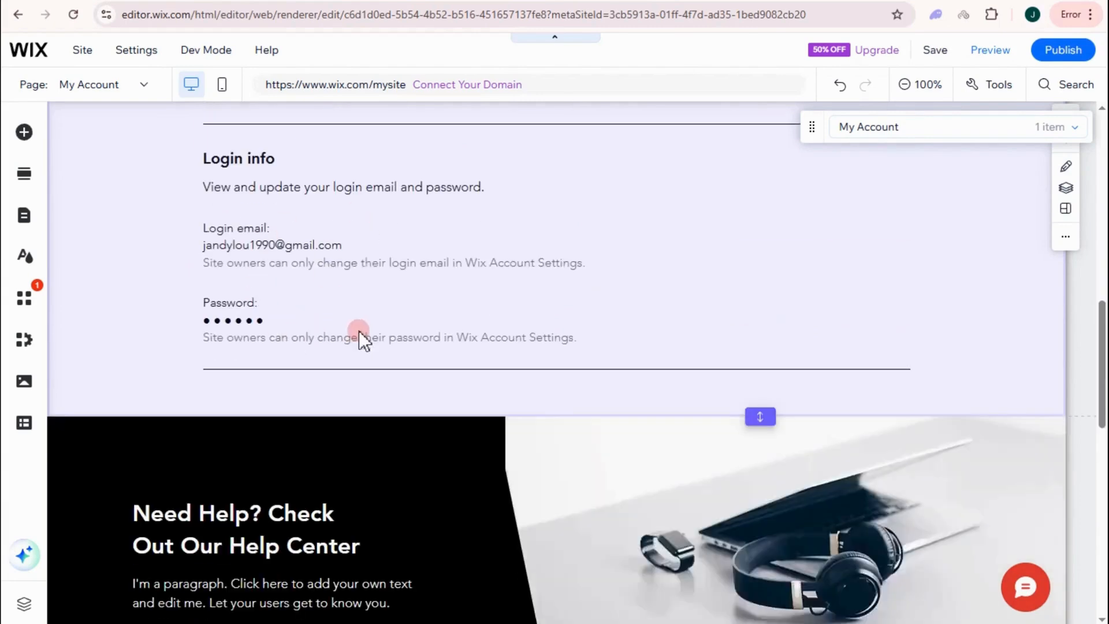
{"action": "scroll", "coordinate": [359, 330], "scroll_direction": "up", "scroll_amount": 5}
{"action": "scroll", "coordinate": [376, 348], "scroll_direction": "up", "scroll_amount": 4}
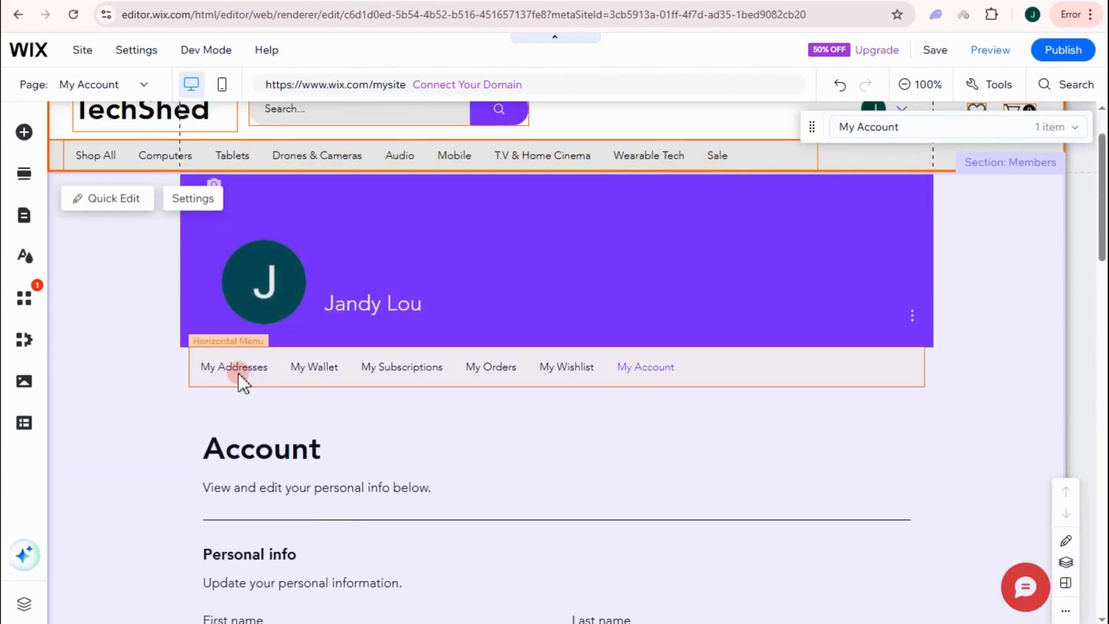
{"action": "left_click", "coordinate": [317, 365]}
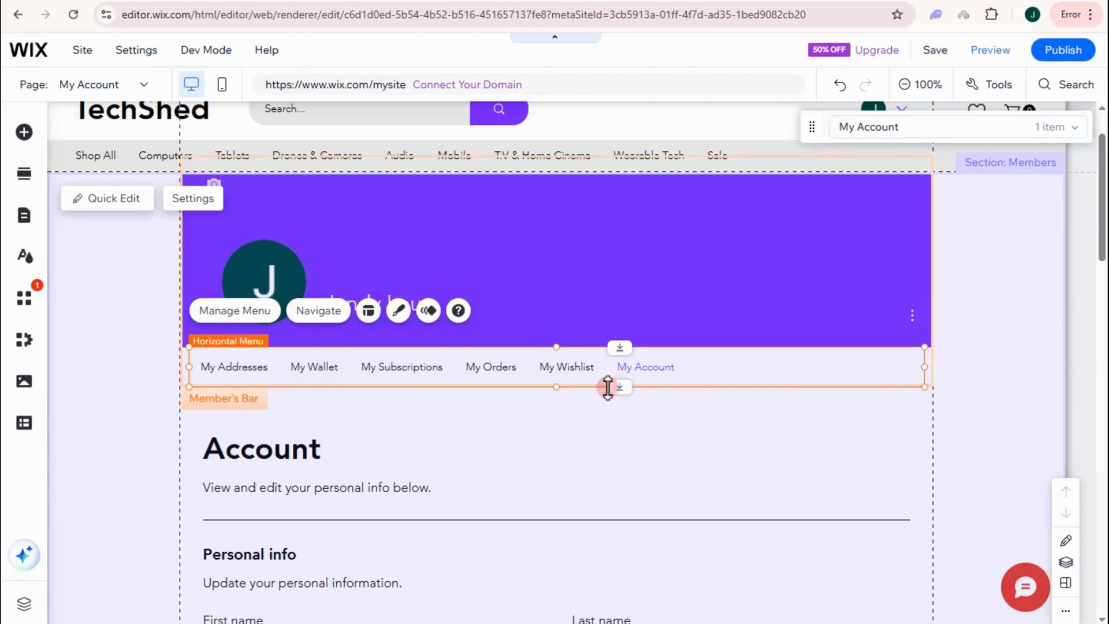
{"action": "scroll", "coordinate": [639, 418], "scroll_direction": "down", "scroll_amount": 13}
{"action": "scroll", "coordinate": [664, 431], "scroll_direction": "up", "scroll_amount": 13}
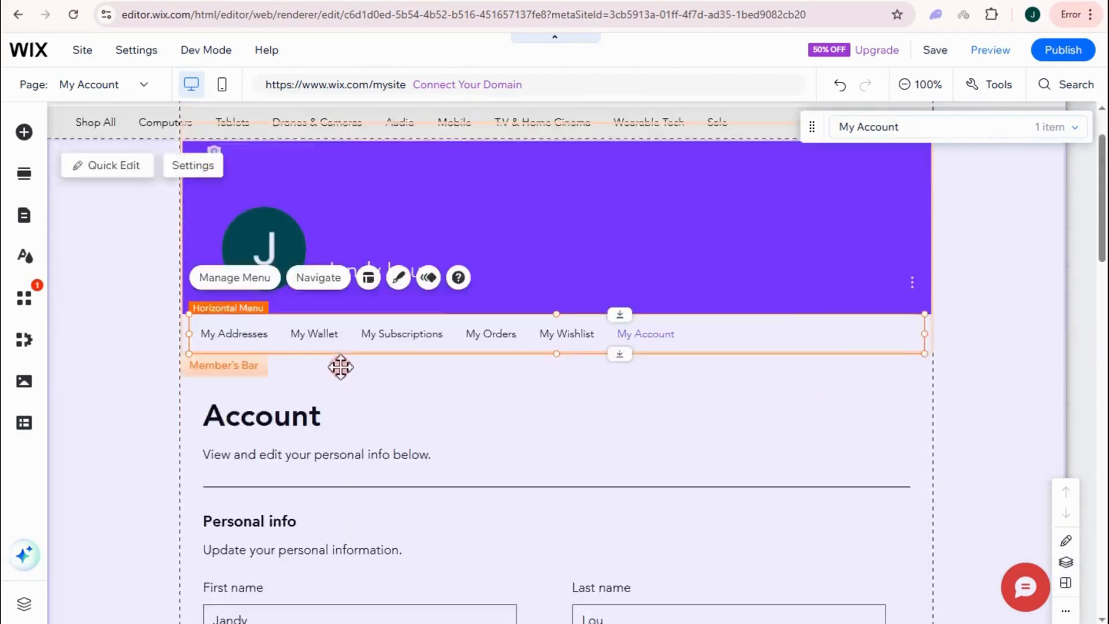
{"action": "scroll", "coordinate": [307, 389], "scroll_direction": "up", "scroll_amount": 2}
{"action": "scroll", "coordinate": [317, 407], "scroll_direction": "down", "scroll_amount": 3}
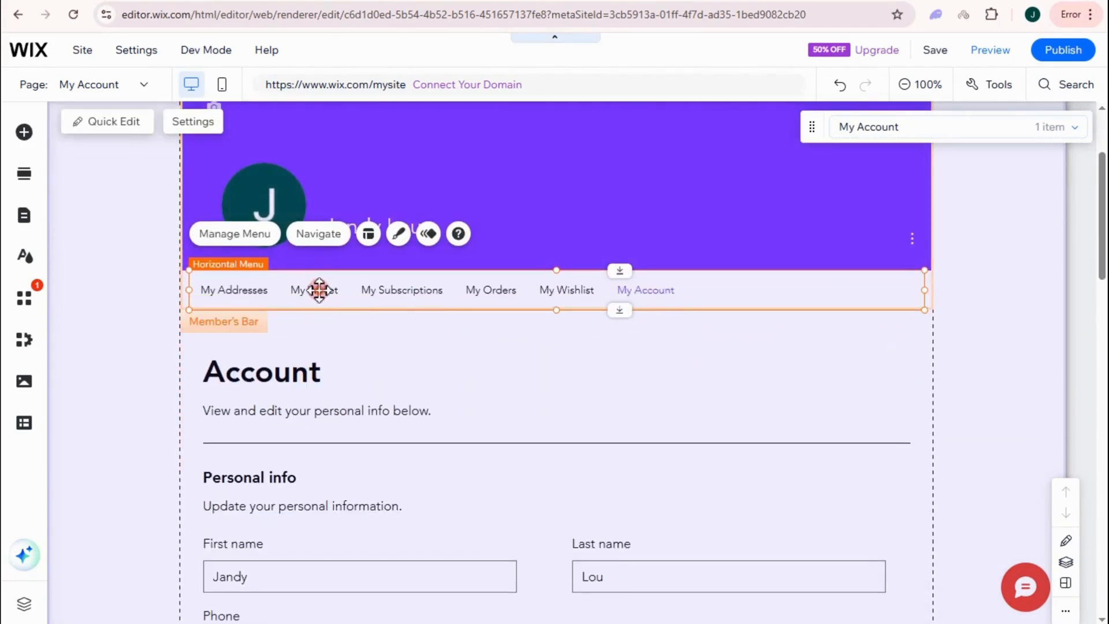
Switch to the My Wallet member page and review its sample payment methods and the Add Payment Method area
{"action": "double_click", "coordinate": [319, 289]}
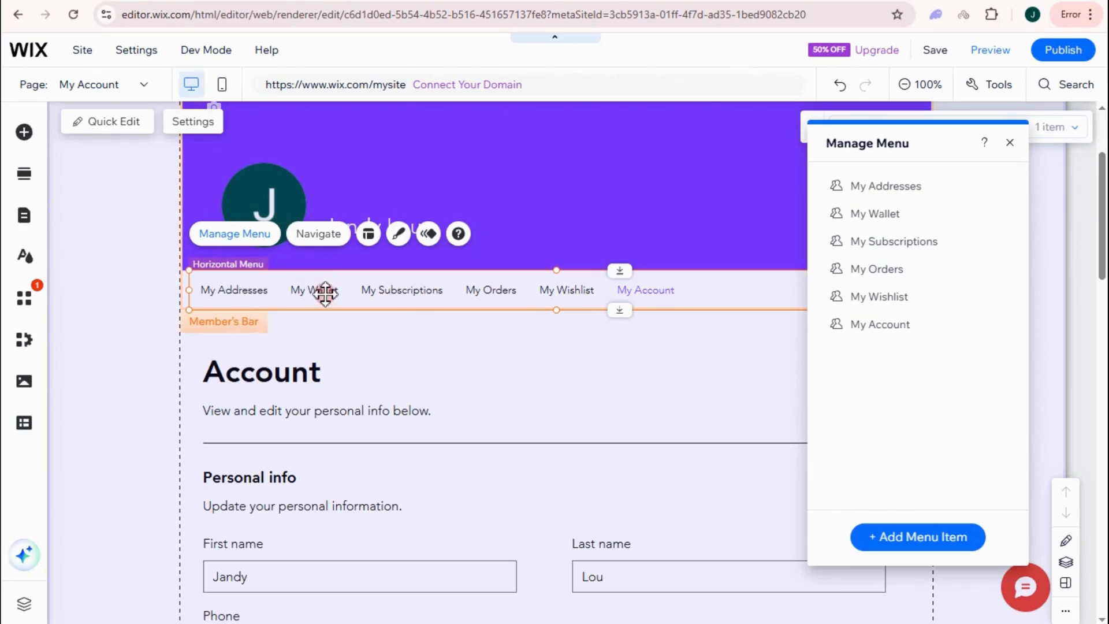
{"action": "left_click", "coordinate": [330, 241]}
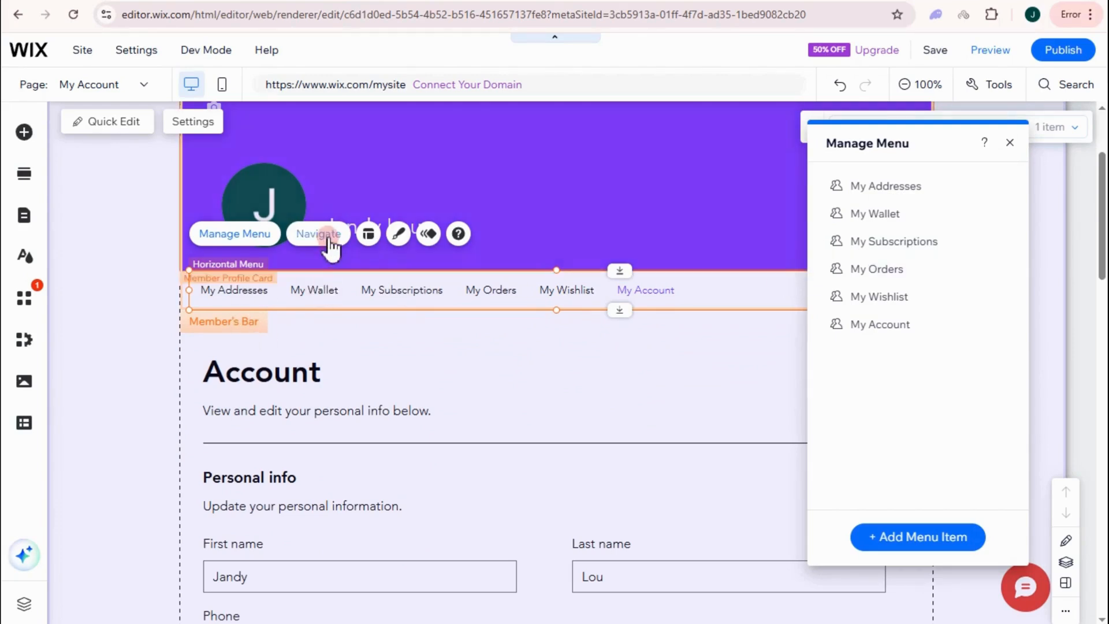
{"action": "left_click", "coordinate": [328, 238]}
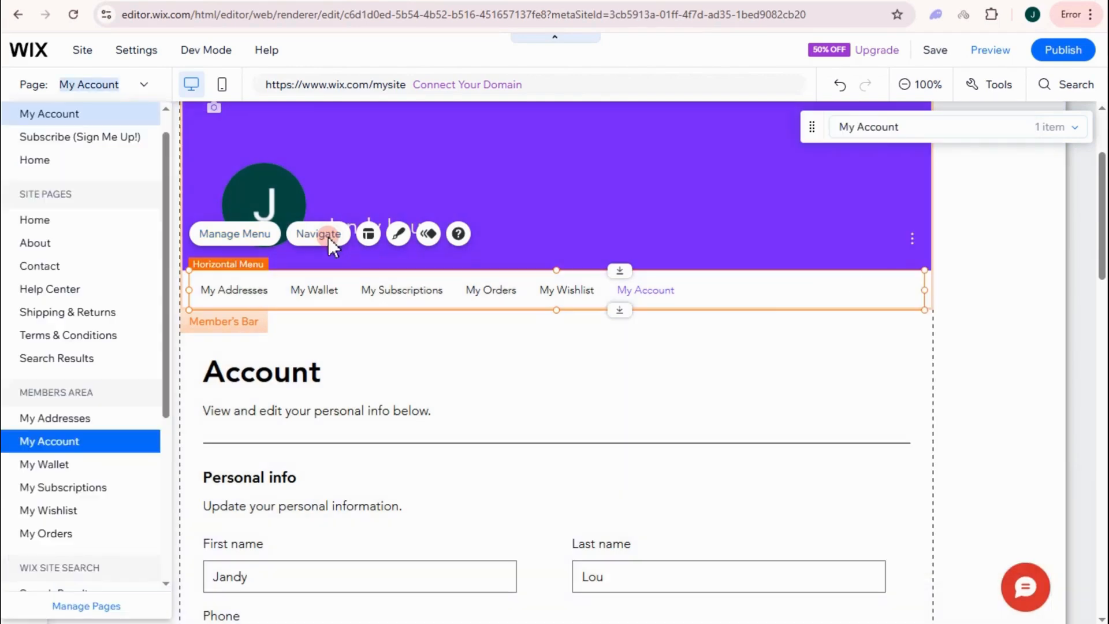
{"action": "left_click", "coordinate": [82, 465]}
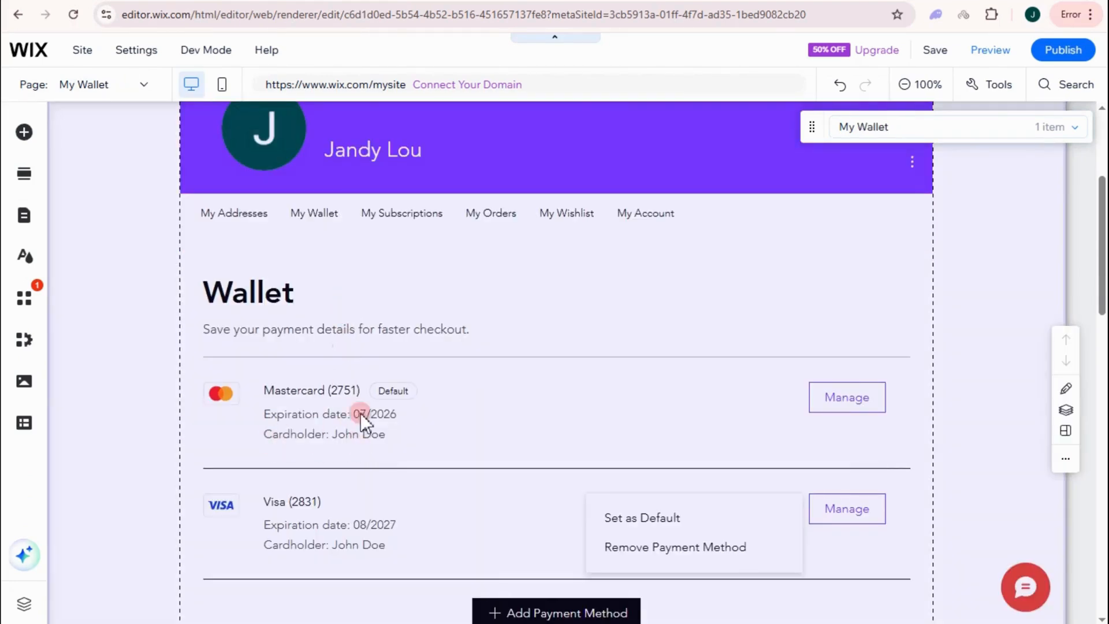
{"action": "scroll", "coordinate": [360, 414], "scroll_direction": "down", "scroll_amount": 3}
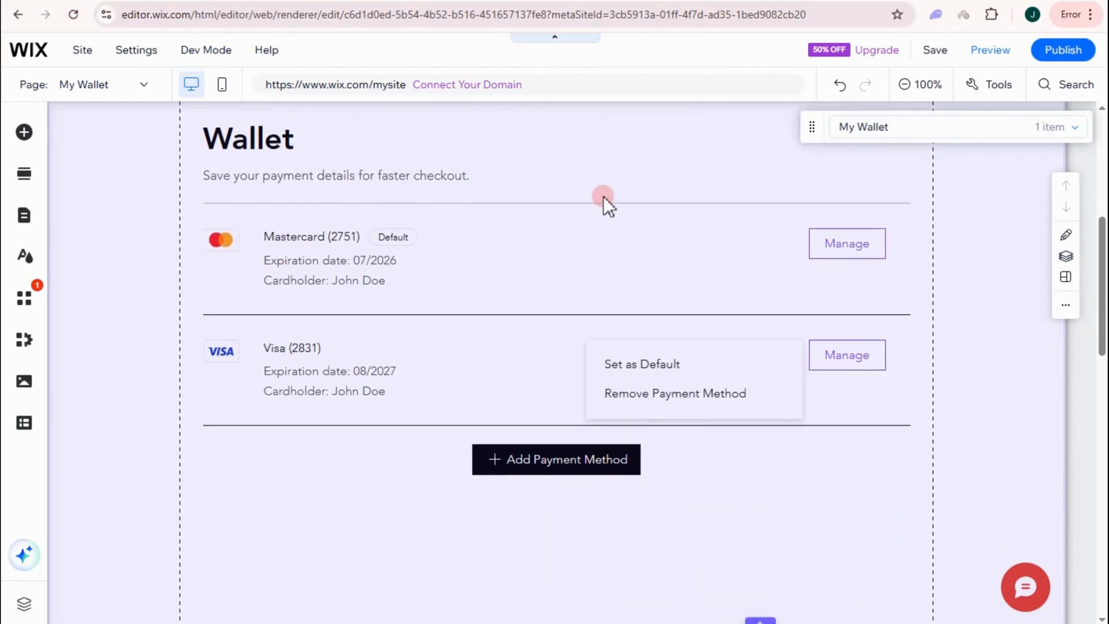
{"action": "scroll", "coordinate": [603, 196], "scroll_direction": "up", "scroll_amount": 5}
{"action": "scroll", "coordinate": [344, 465], "scroll_direction": "down", "scroll_amount": 9}
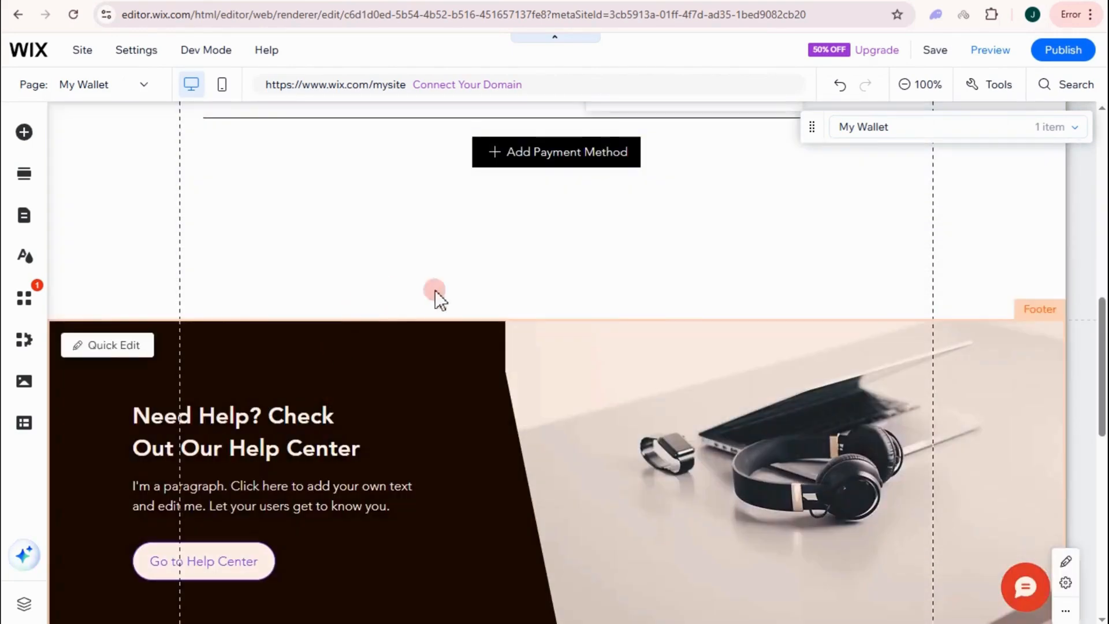
{"action": "scroll", "coordinate": [435, 290], "scroll_direction": "up", "scroll_amount": 8}
{"action": "scroll", "coordinate": [566, 607], "scroll_direction": "down", "scroll_amount": 1}
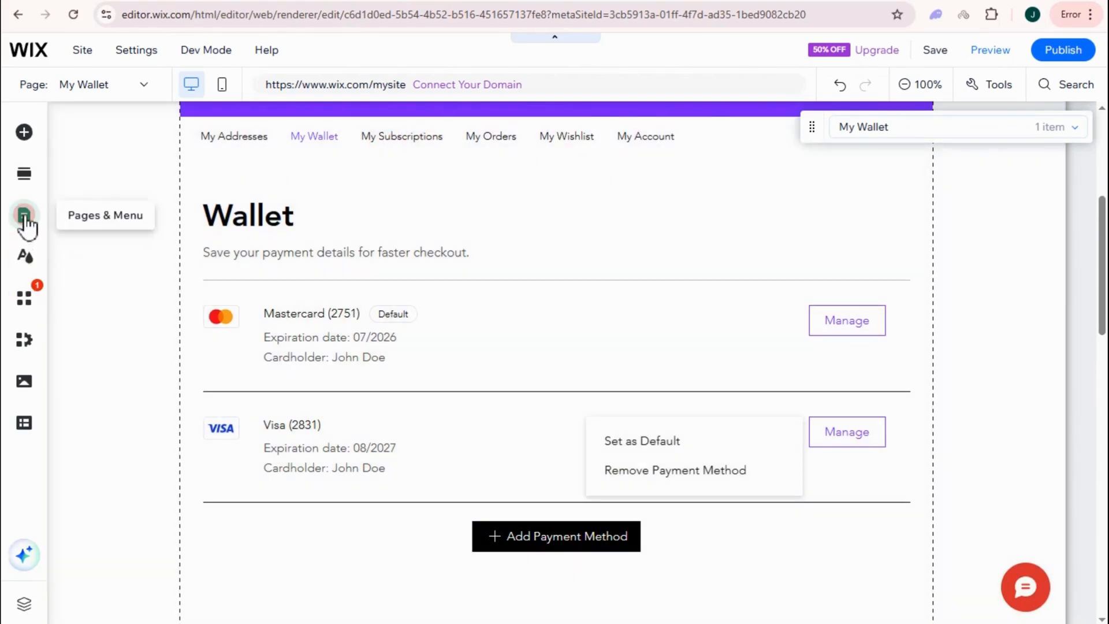
Open the My Subscriptions member page and review its layout and subscription list
{"action": "left_click", "coordinate": [24, 217]}
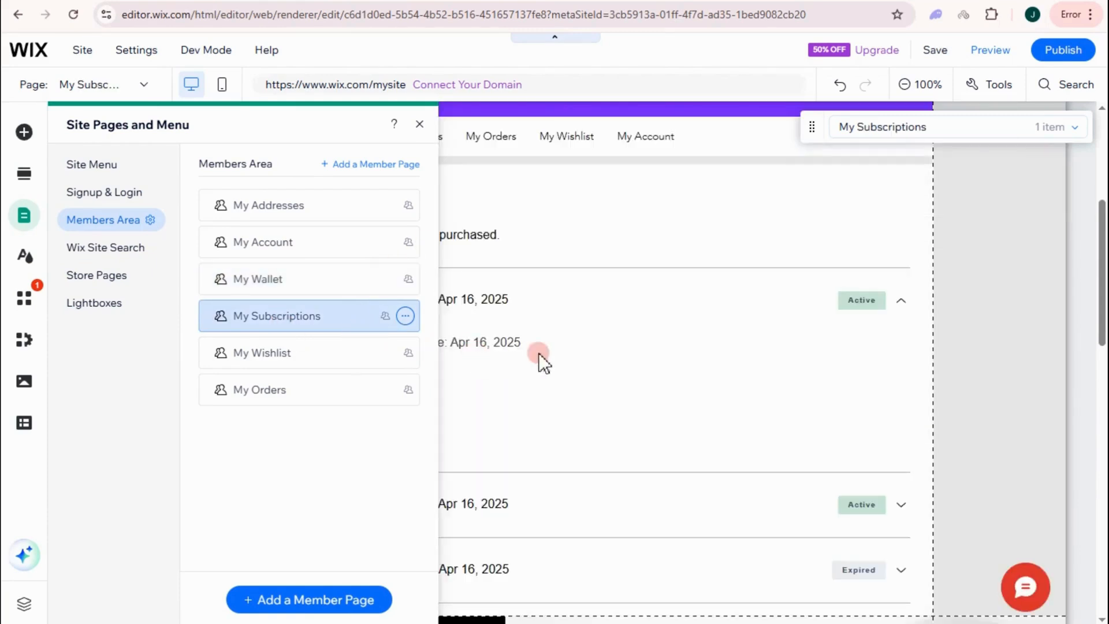
{"action": "left_click", "coordinate": [558, 351]}
{"action": "scroll", "coordinate": [416, 355], "scroll_direction": "up", "scroll_amount": 6}
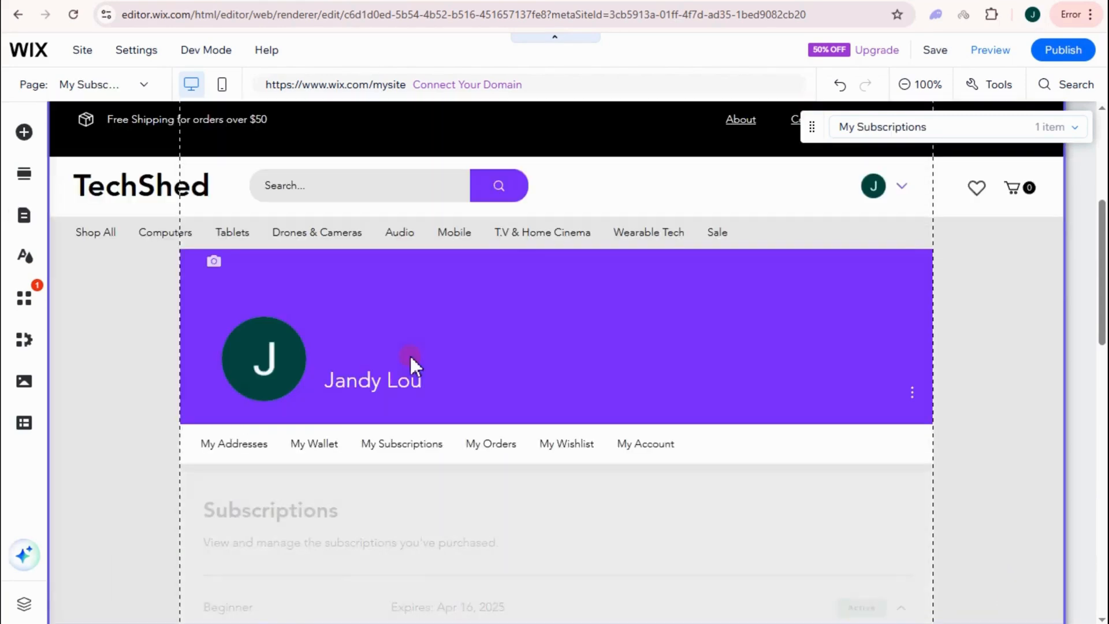
{"action": "scroll", "coordinate": [248, 341], "scroll_direction": "down", "scroll_amount": 6}
{"action": "scroll", "coordinate": [445, 317], "scroll_direction": "down", "scroll_amount": 2}
{"action": "scroll", "coordinate": [431, 353], "scroll_direction": "up", "scroll_amount": 3}
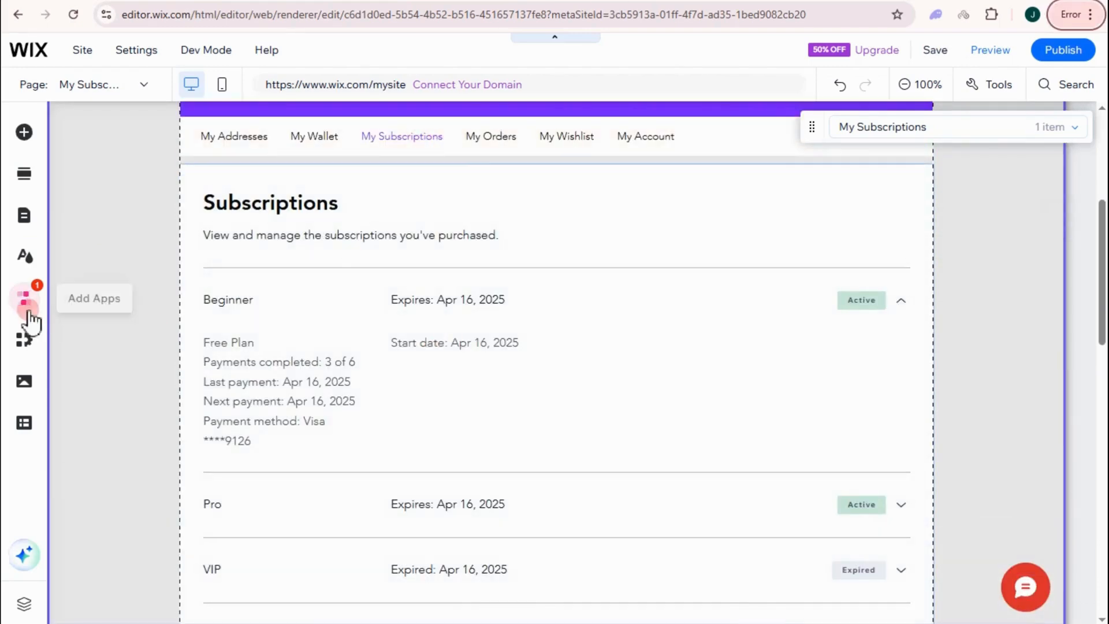
Open the My Wishlist page from the site's Members Area pages
{"action": "left_click", "coordinate": [26, 218]}
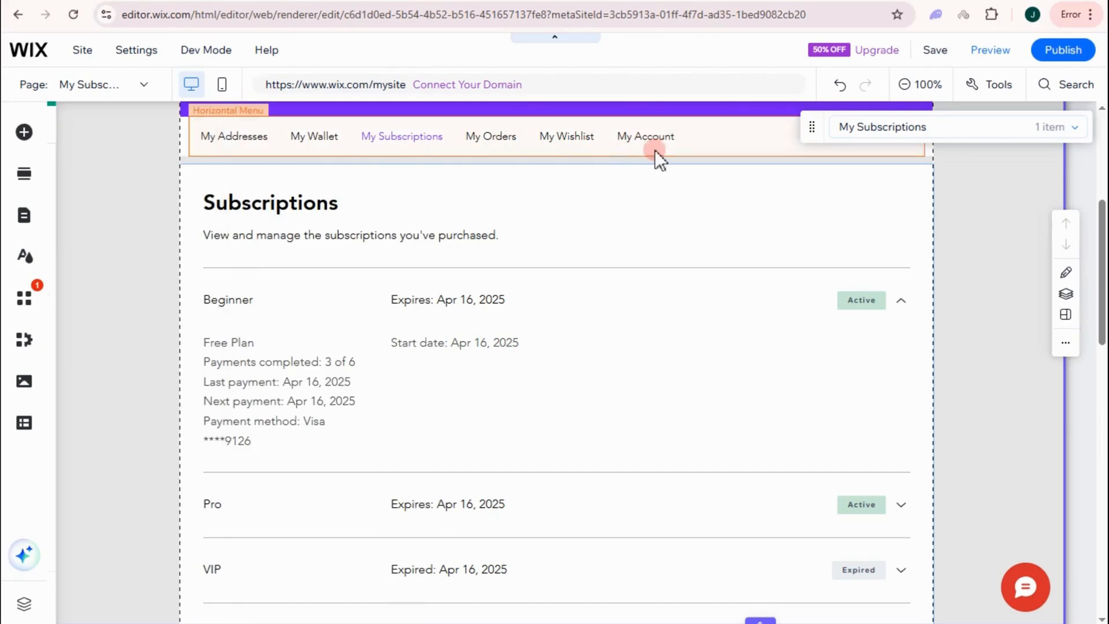
{"action": "left_click", "coordinate": [23, 222]}
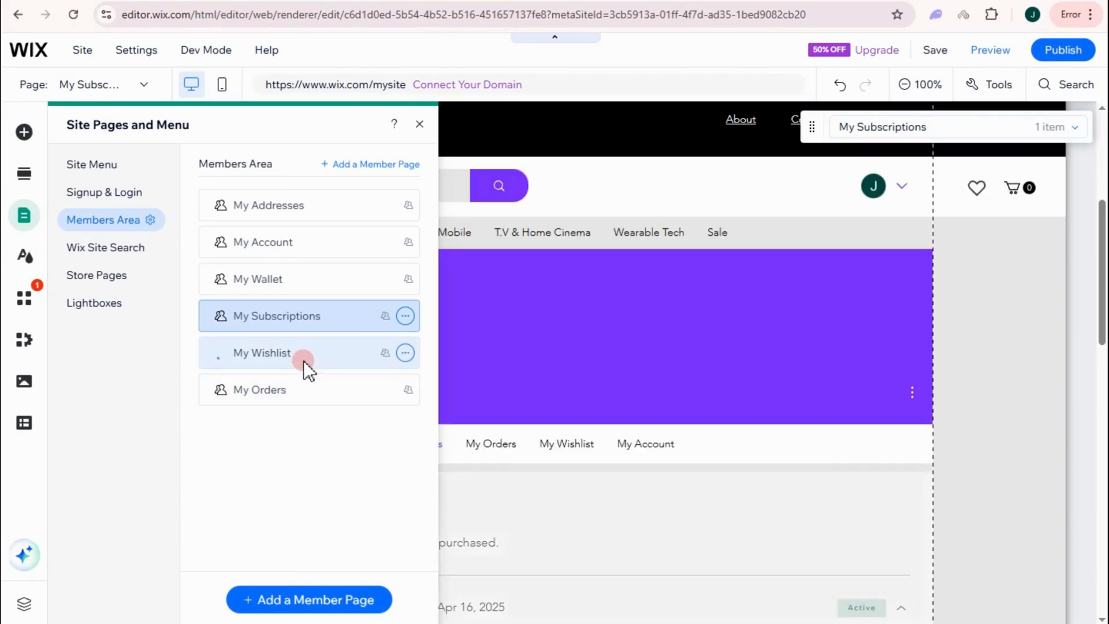
{"action": "left_click", "coordinate": [295, 353]}
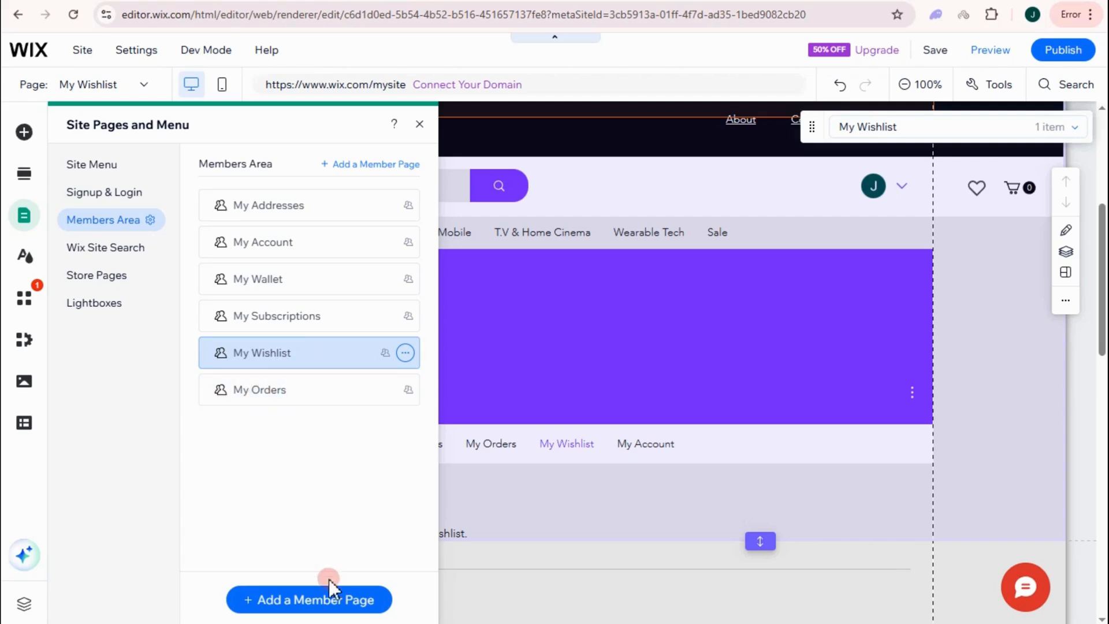
{"action": "left_click", "coordinate": [301, 602]}
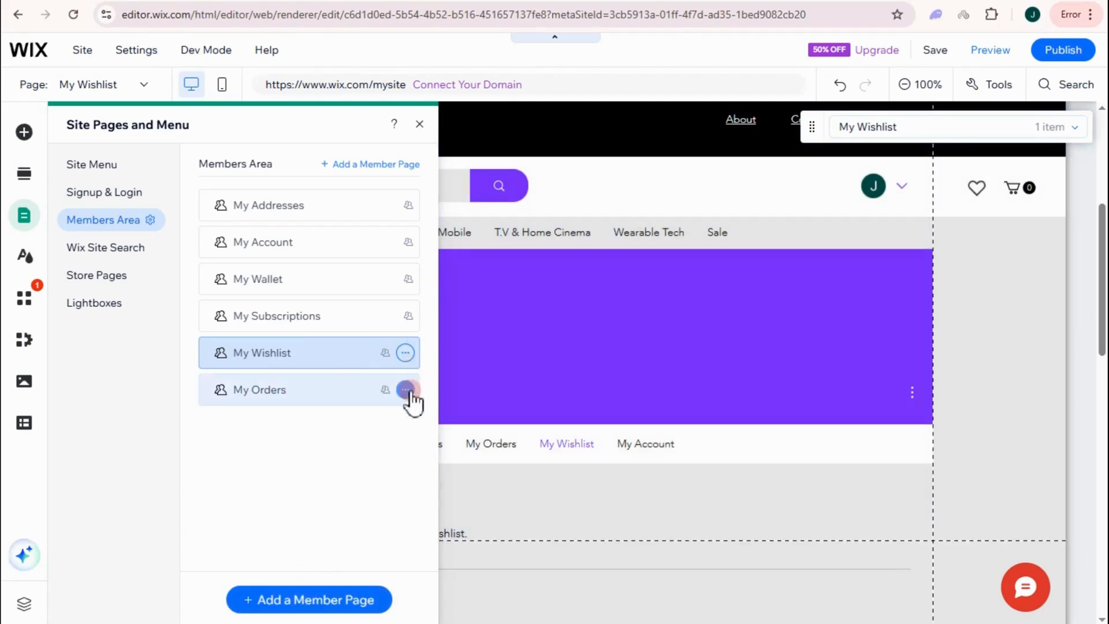
Open the page settings of My Wishlist and review its page info
{"action": "left_click", "coordinate": [407, 353]}
{"action": "left_click", "coordinate": [450, 353]}
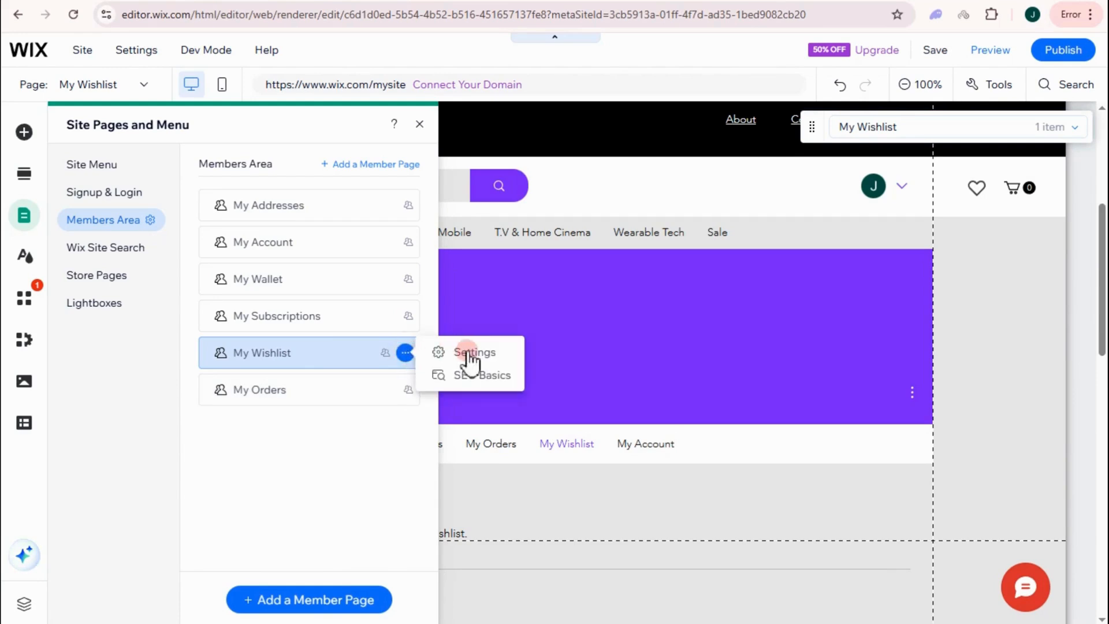
{"action": "left_click", "coordinate": [438, 352]}
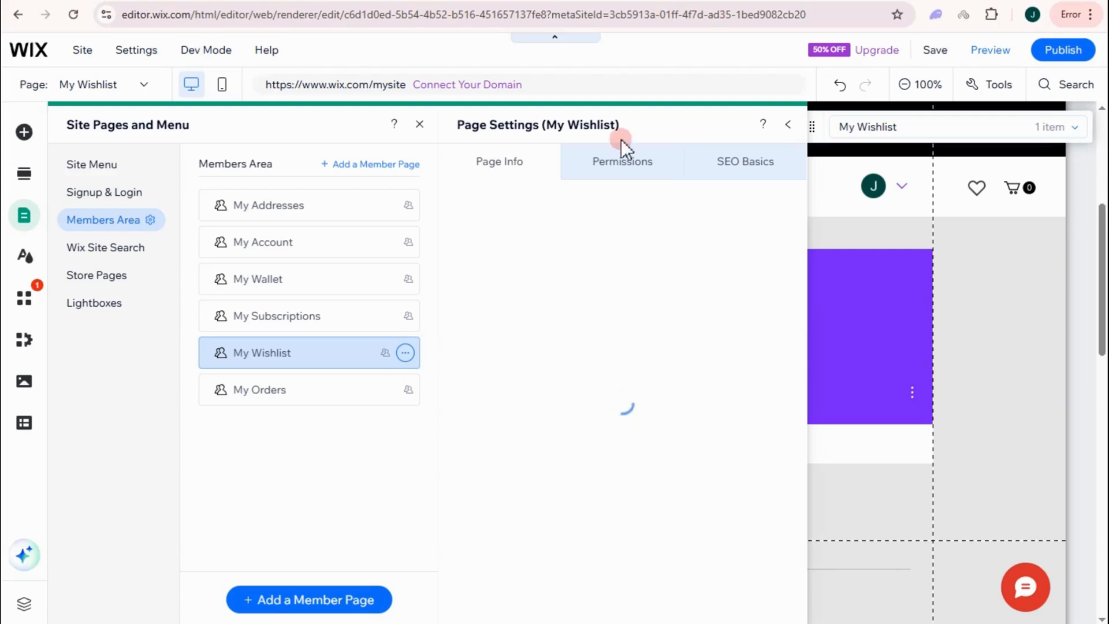
{"action": "left_click", "coordinate": [601, 164]}
{"action": "left_click", "coordinate": [528, 162]}
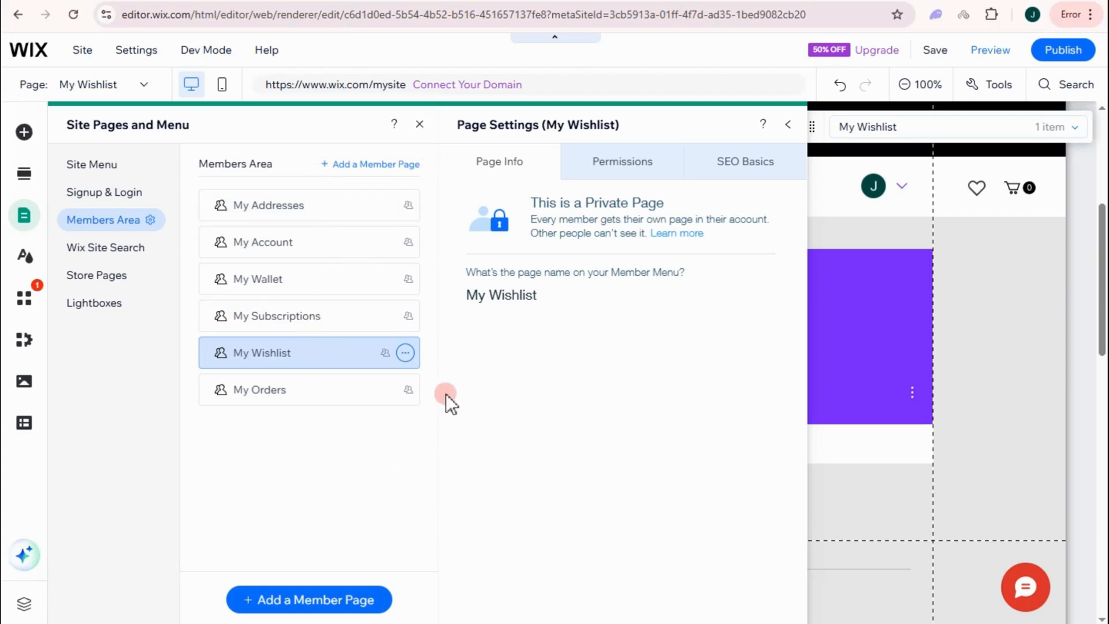
Restrict access to the My Wishlist page to specific members in its permissions and close the page settings
{"action": "left_click", "coordinate": [405, 353]}
{"action": "left_click", "coordinate": [452, 353]}
{"action": "left_click", "coordinate": [612, 163]}
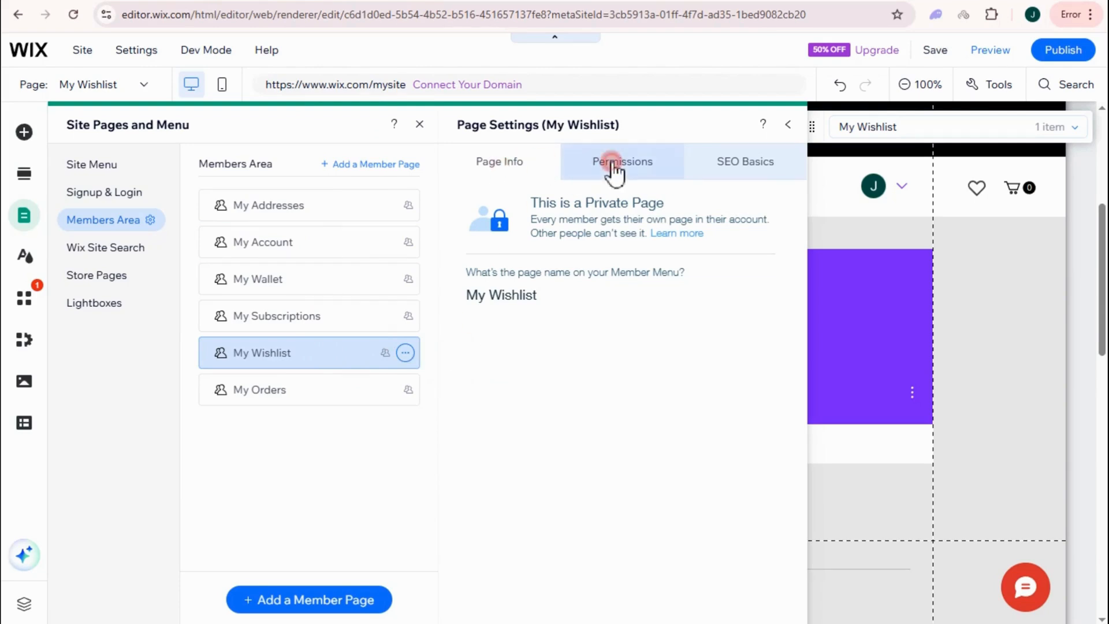
{"action": "left_click", "coordinate": [725, 163]}
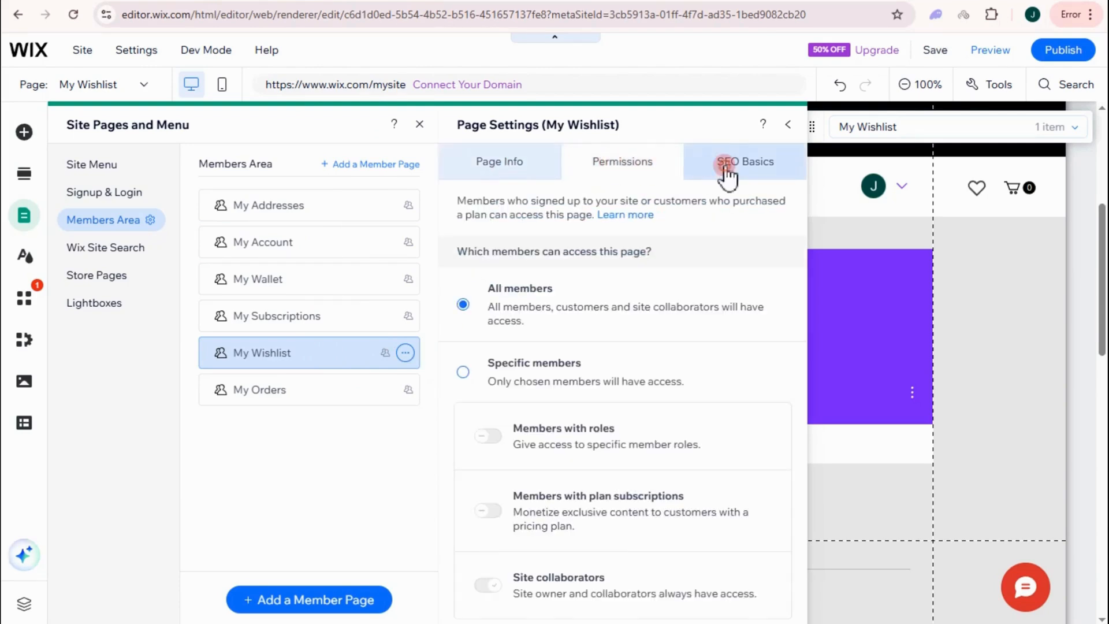
{"action": "scroll", "coordinate": [532, 240], "scroll_direction": "down", "scroll_amount": 1}
{"action": "left_click", "coordinate": [556, 325]}
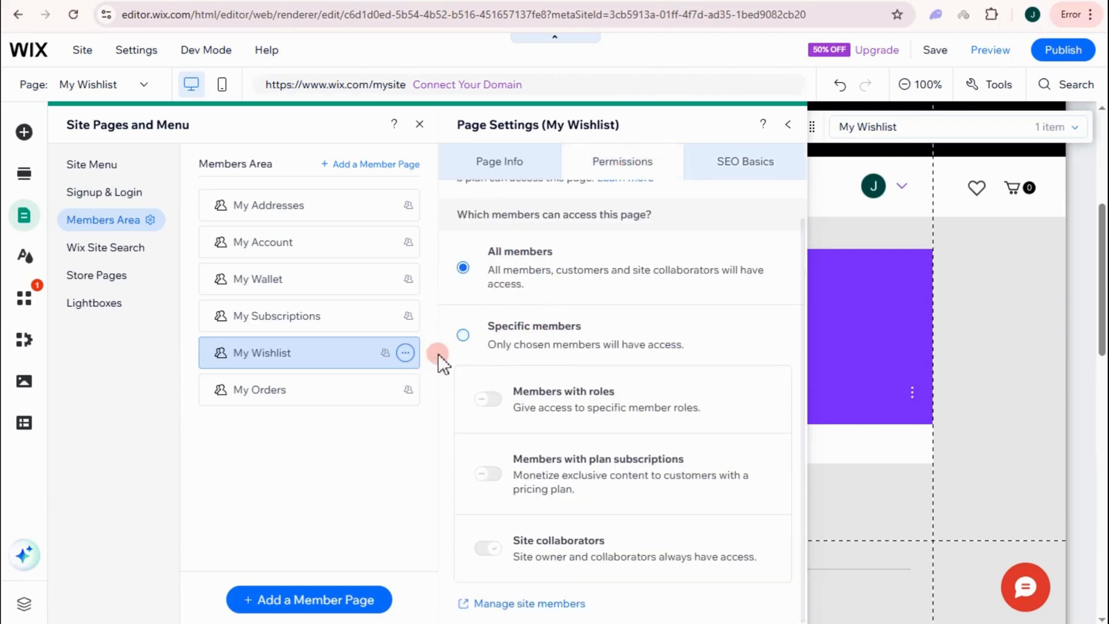
{"action": "left_click", "coordinate": [464, 336]}
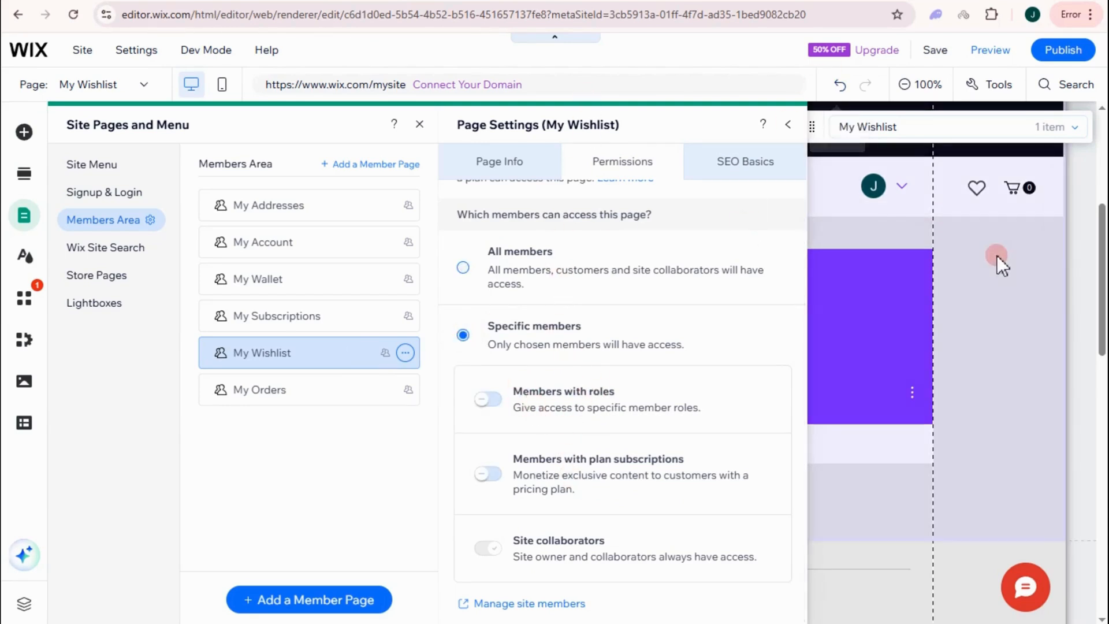
{"action": "left_click", "coordinate": [997, 255]}
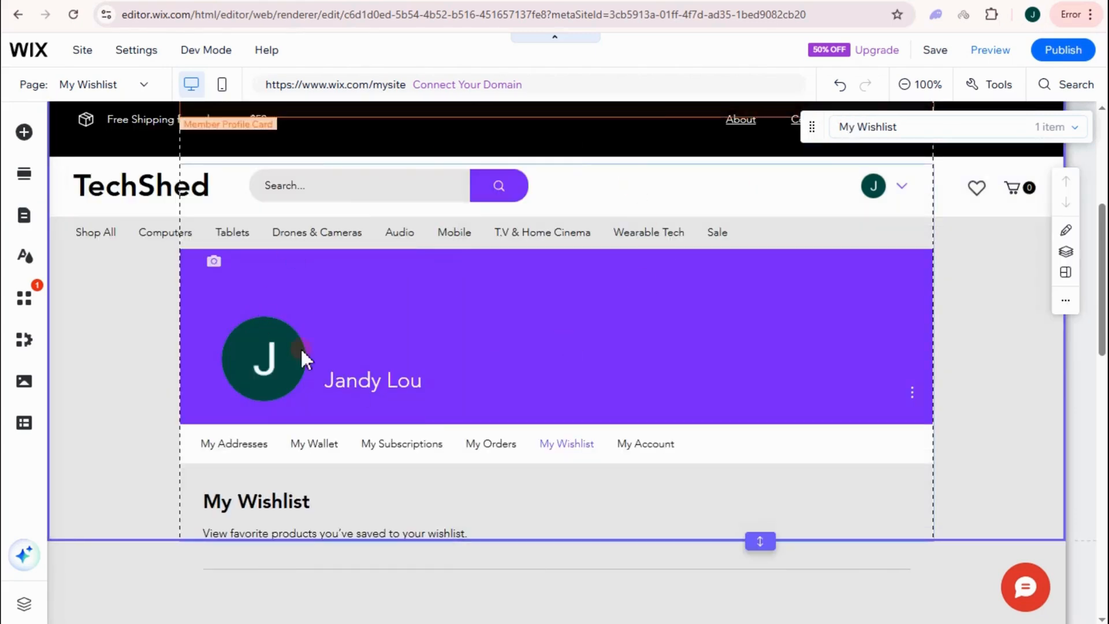
Preview the site and look over the whole My Wishlist page
{"action": "left_click", "coordinate": [991, 51]}
{"action": "scroll", "coordinate": [712, 298], "scroll_direction": "down", "scroll_amount": 10}
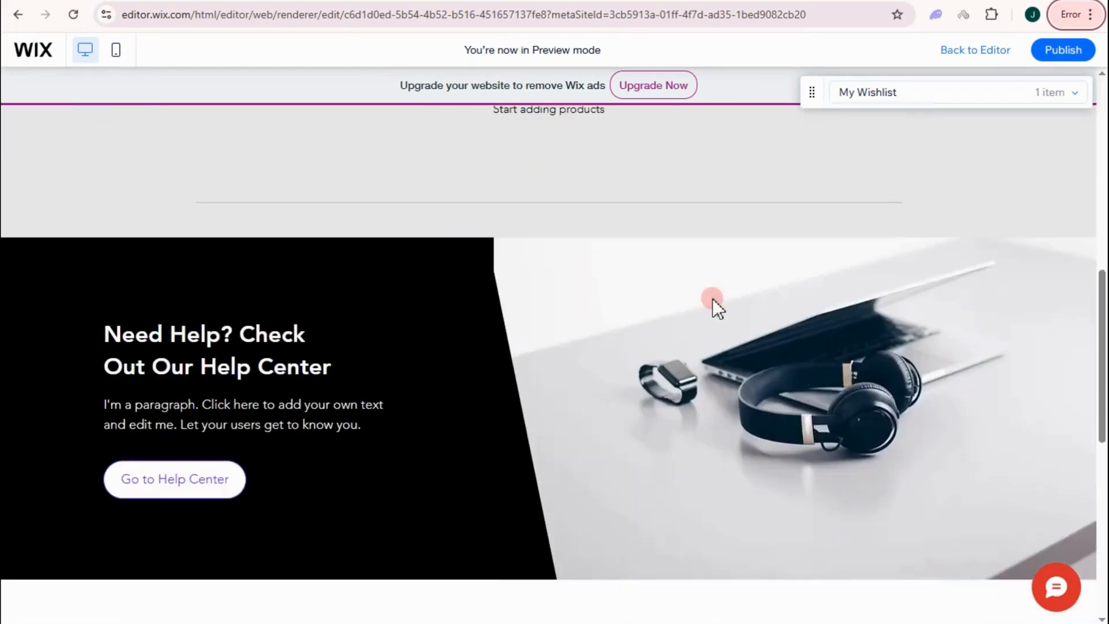
{"action": "scroll", "coordinate": [712, 298], "scroll_direction": "up", "scroll_amount": 10}
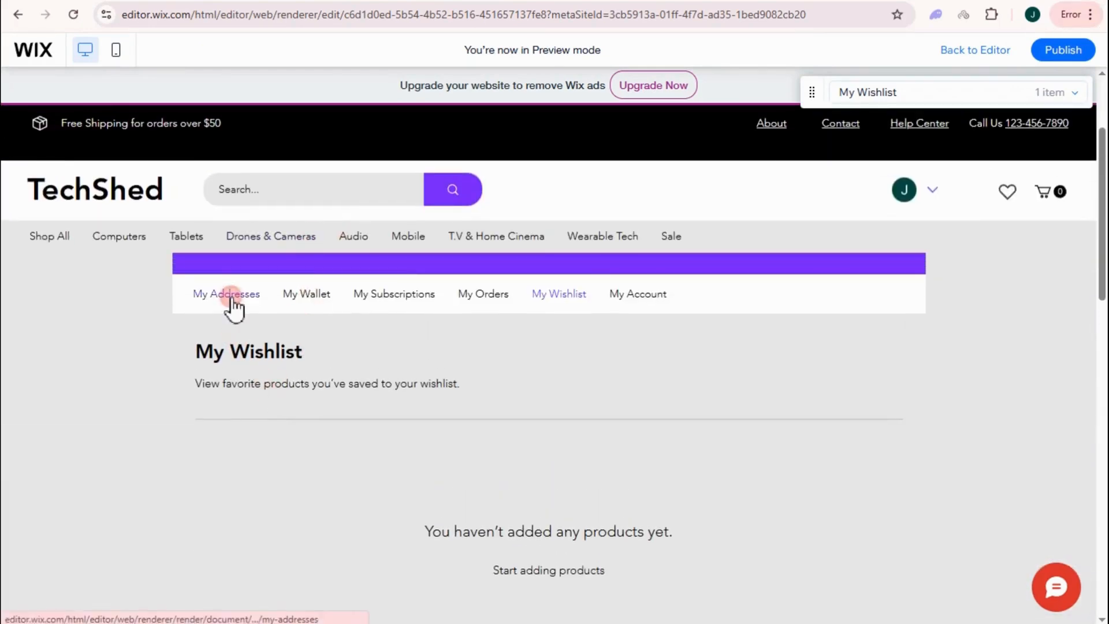
Check the My Wallet, My Addresses and My Subscriptions pages in the site preview
{"action": "left_click", "coordinate": [309, 296]}
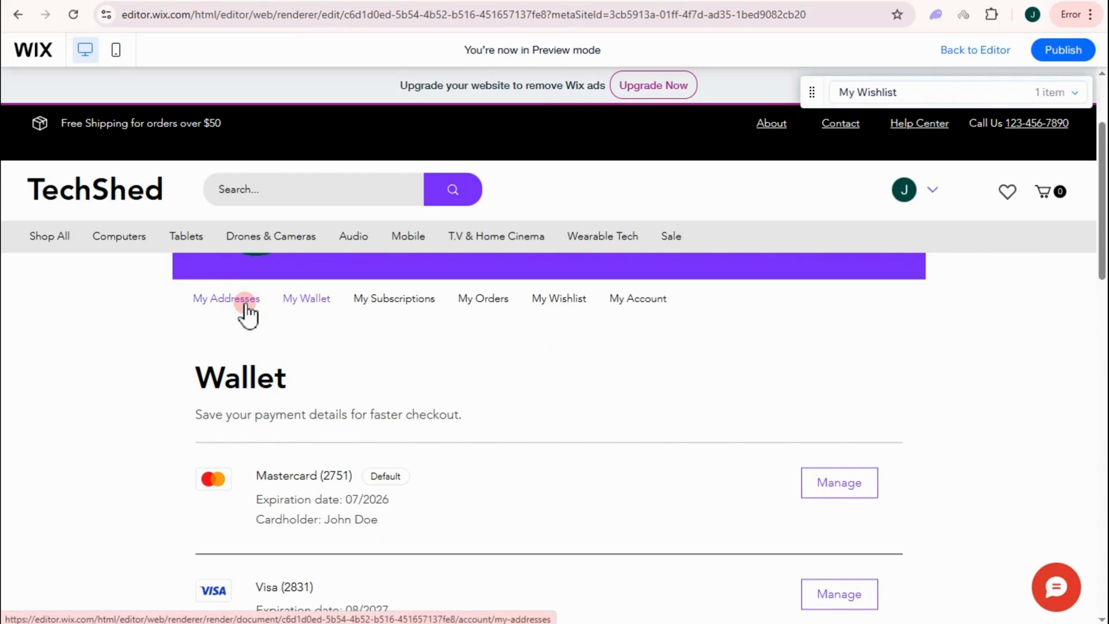
{"action": "left_click", "coordinate": [245, 303]}
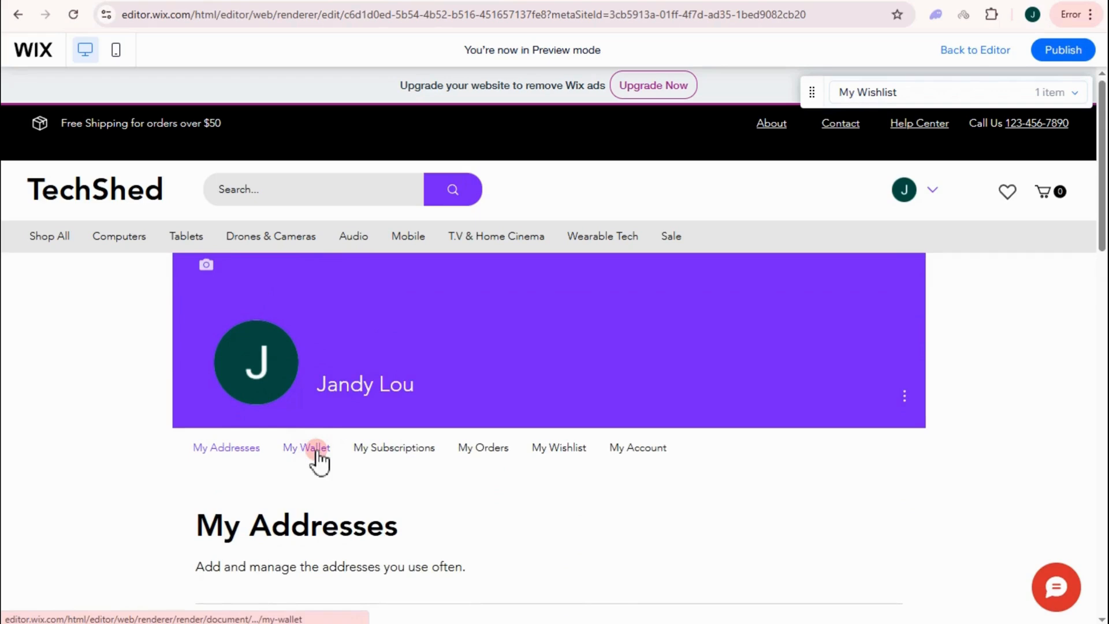
{"action": "left_click", "coordinate": [317, 449]}
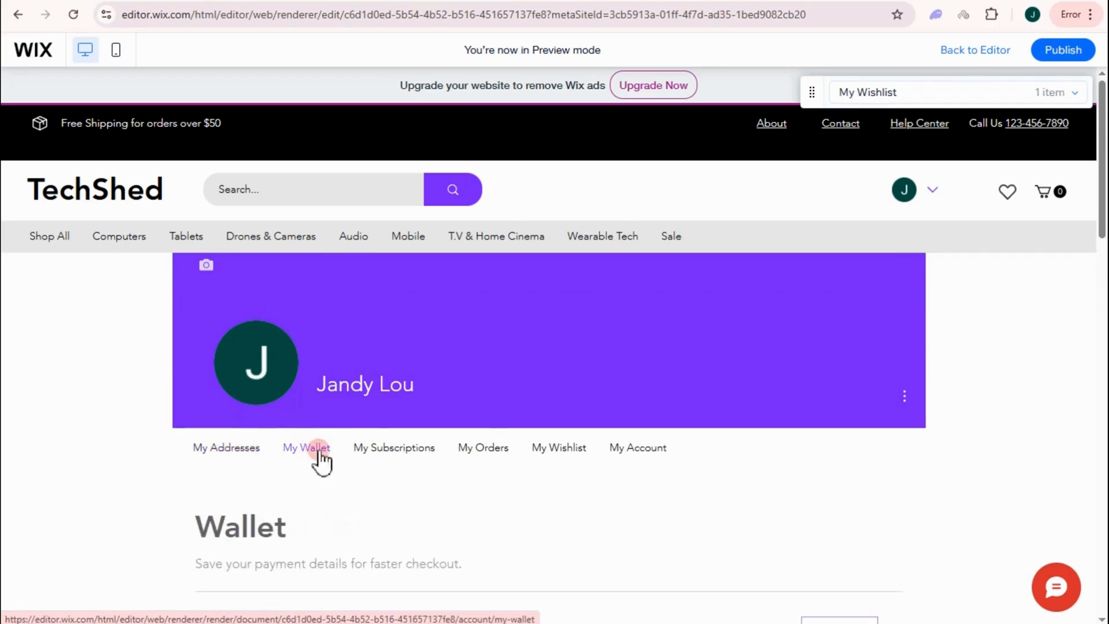
{"action": "scroll", "coordinate": [388, 451], "scroll_direction": "down", "scroll_amount": 1}
{"action": "left_click", "coordinate": [390, 374]}
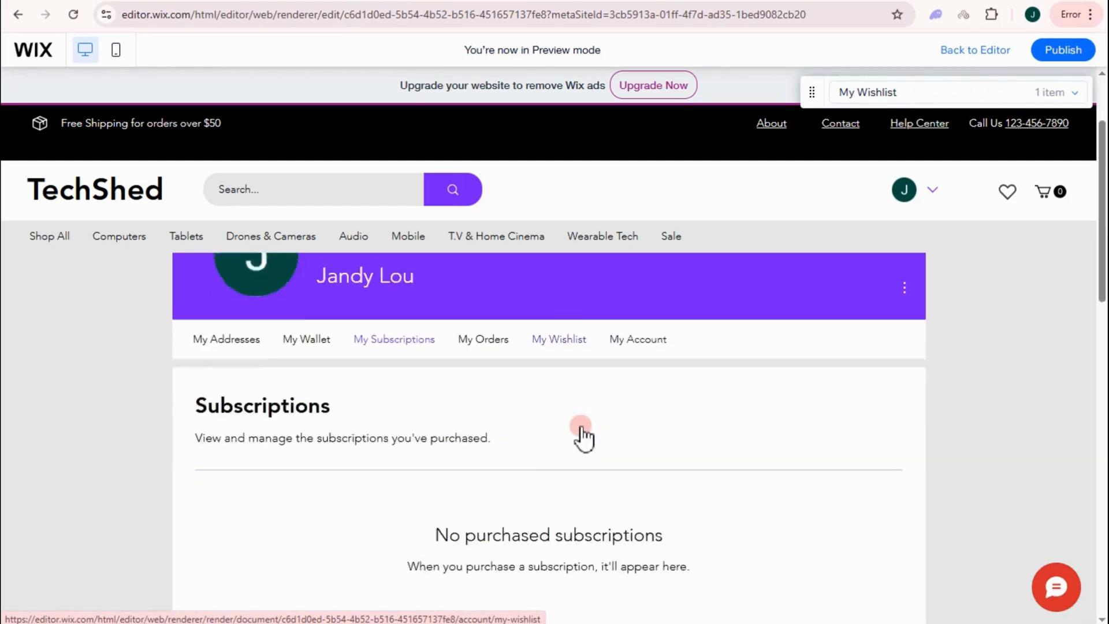
Check the My Orders, My Wishlist and My Account pages in the site preview
{"action": "left_click", "coordinate": [560, 272]}
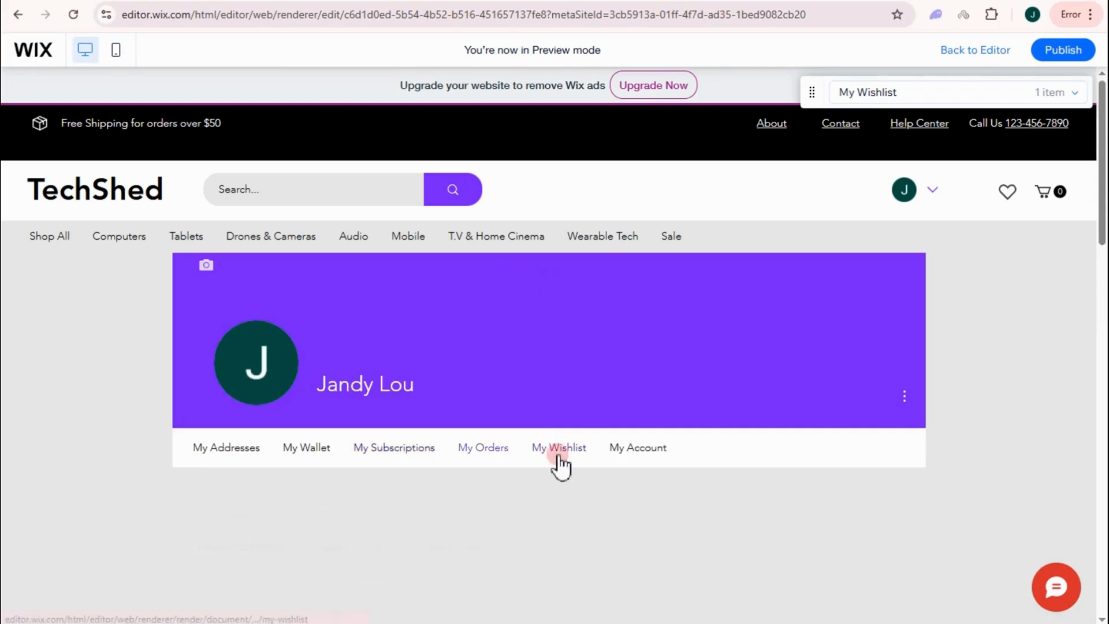
{"action": "scroll", "coordinate": [559, 416], "scroll_direction": "down", "scroll_amount": 1}
{"action": "left_click", "coordinate": [569, 373]}
{"action": "scroll", "coordinate": [572, 384], "scroll_direction": "down", "scroll_amount": 1}
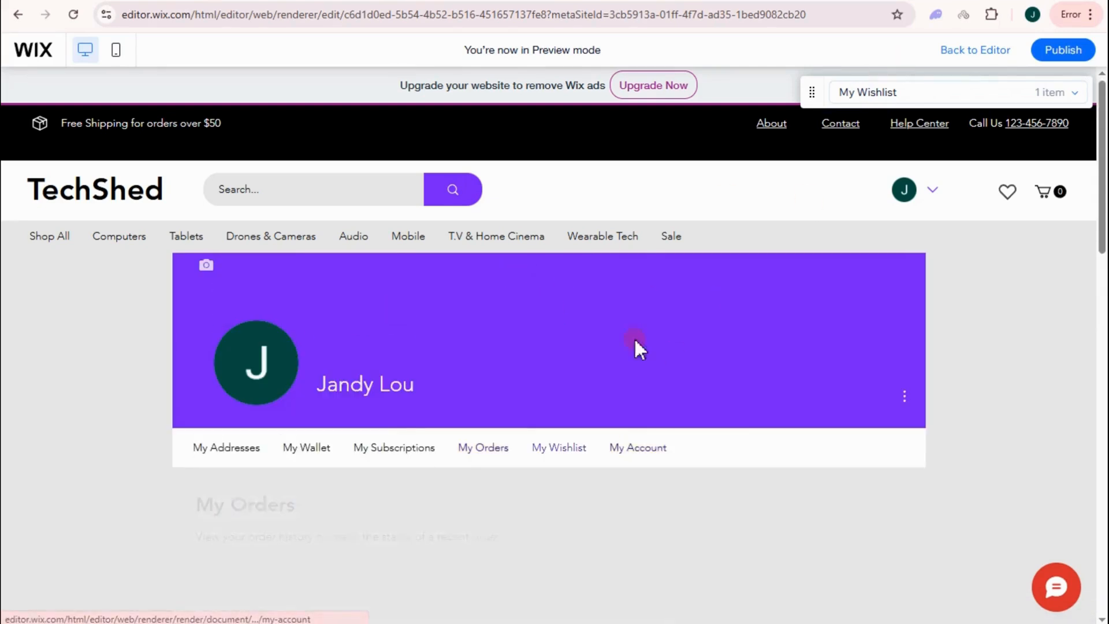
{"action": "scroll", "coordinate": [597, 442], "scroll_direction": "down", "scroll_amount": 4}
{"action": "scroll", "coordinate": [487, 376], "scroll_direction": "up", "scroll_amount": 1}
{"action": "left_click", "coordinate": [638, 216]}
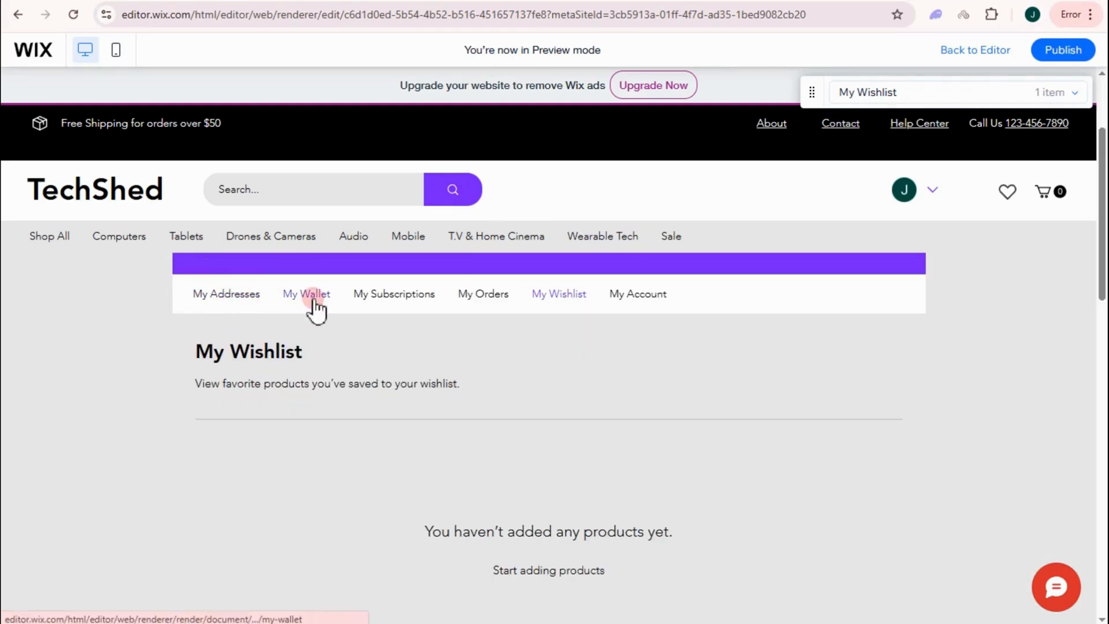
Revisit the previewed My Wallet and My Addresses pages, finishing on My Subscriptions
{"action": "left_click", "coordinate": [310, 296]}
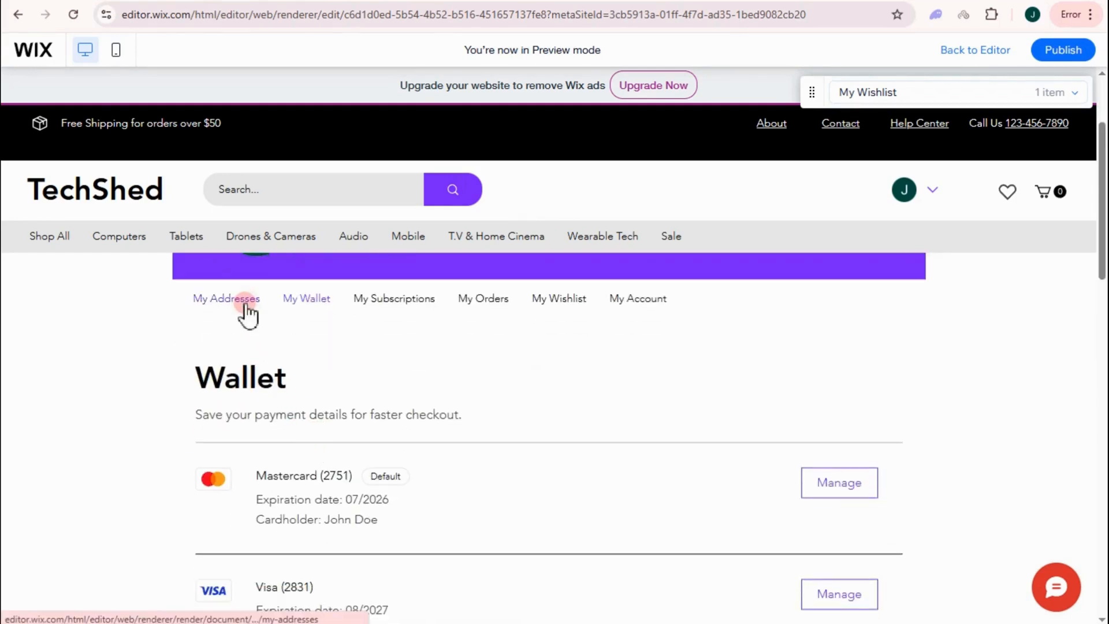
{"action": "left_click", "coordinate": [244, 304]}
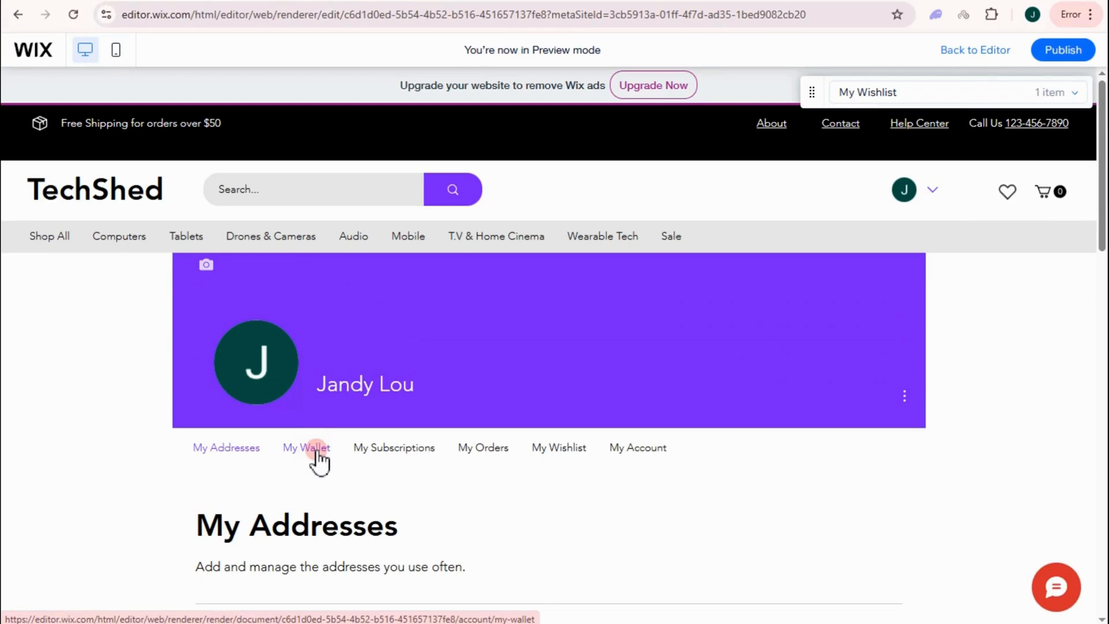
{"action": "left_click", "coordinate": [316, 450]}
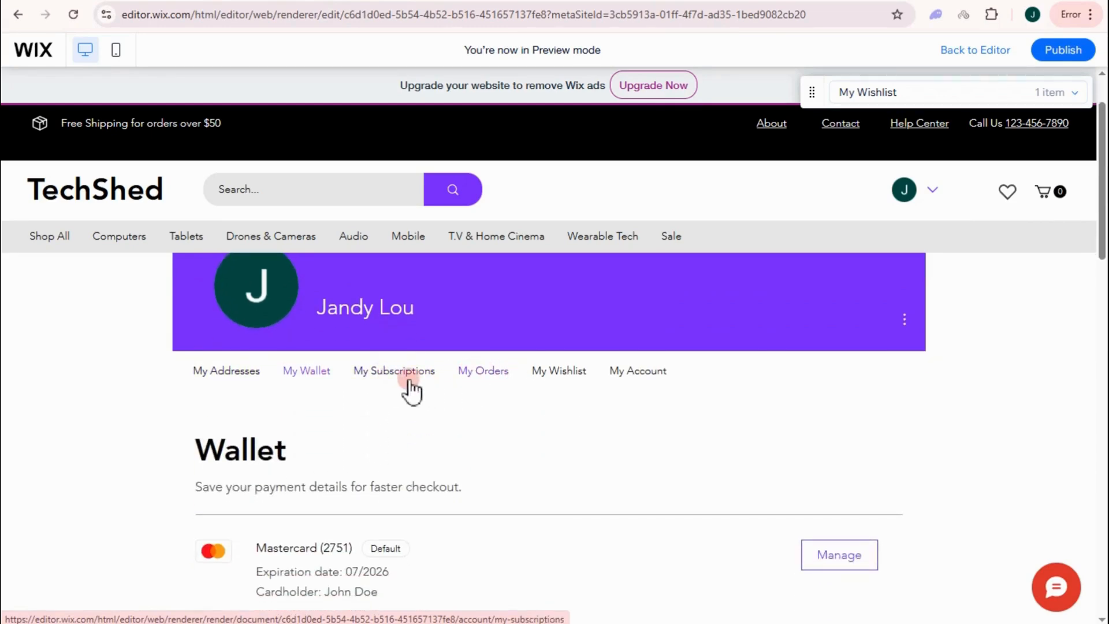
{"action": "left_click", "coordinate": [407, 379]}
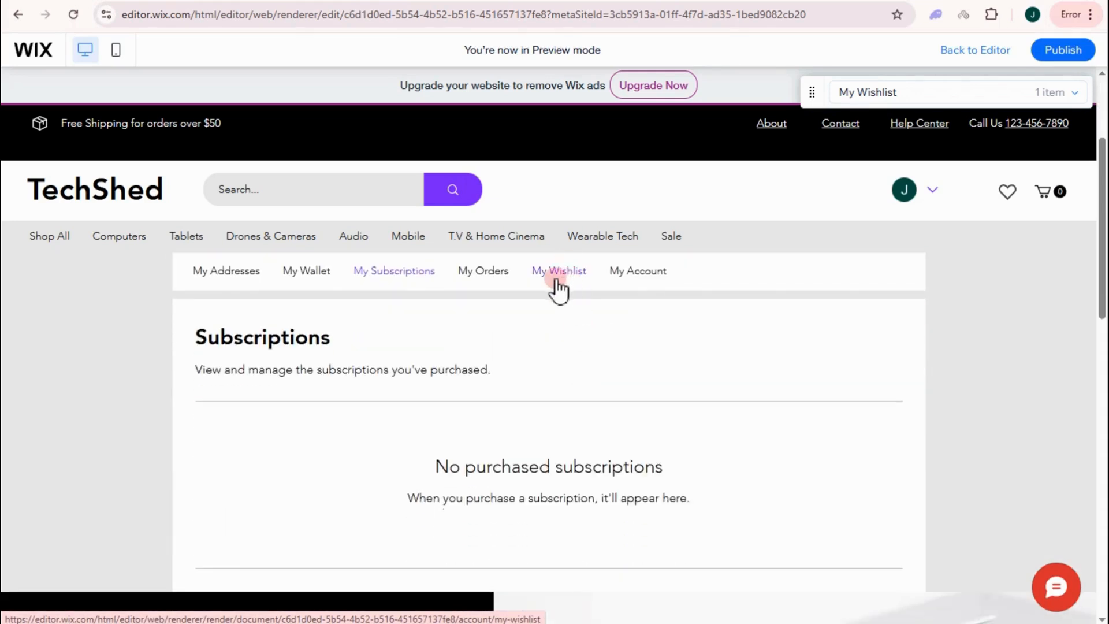
Review the previewed My Wishlist page again and open the My Account page from the member menu
{"action": "left_click", "coordinate": [558, 288]}
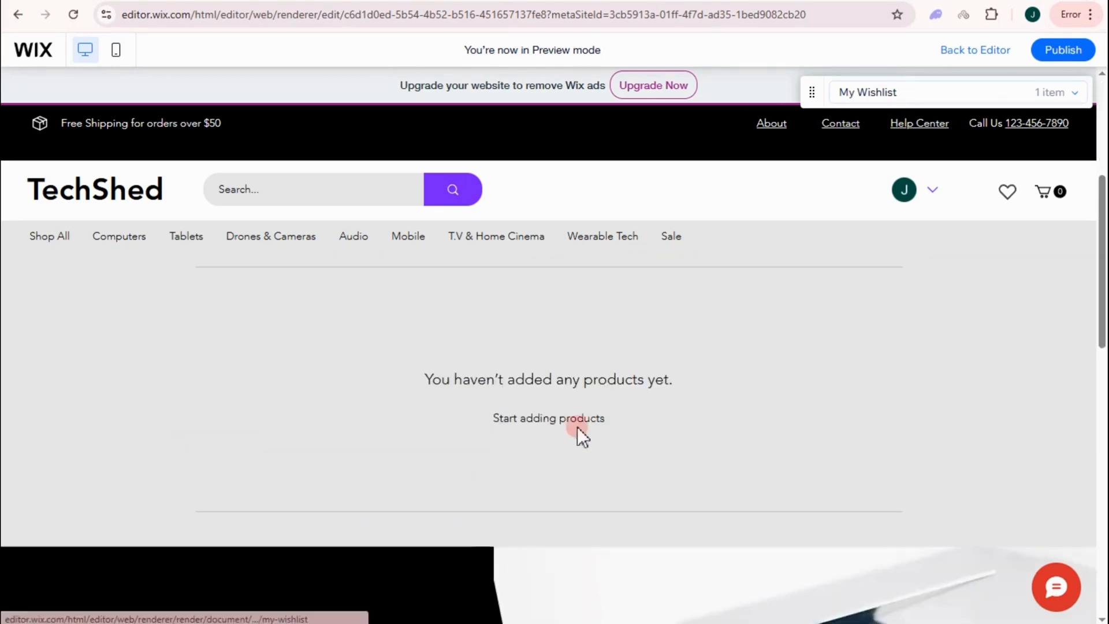
{"action": "scroll", "coordinate": [489, 375], "scroll_direction": "up", "scroll_amount": 5}
{"action": "left_click", "coordinate": [638, 447]}
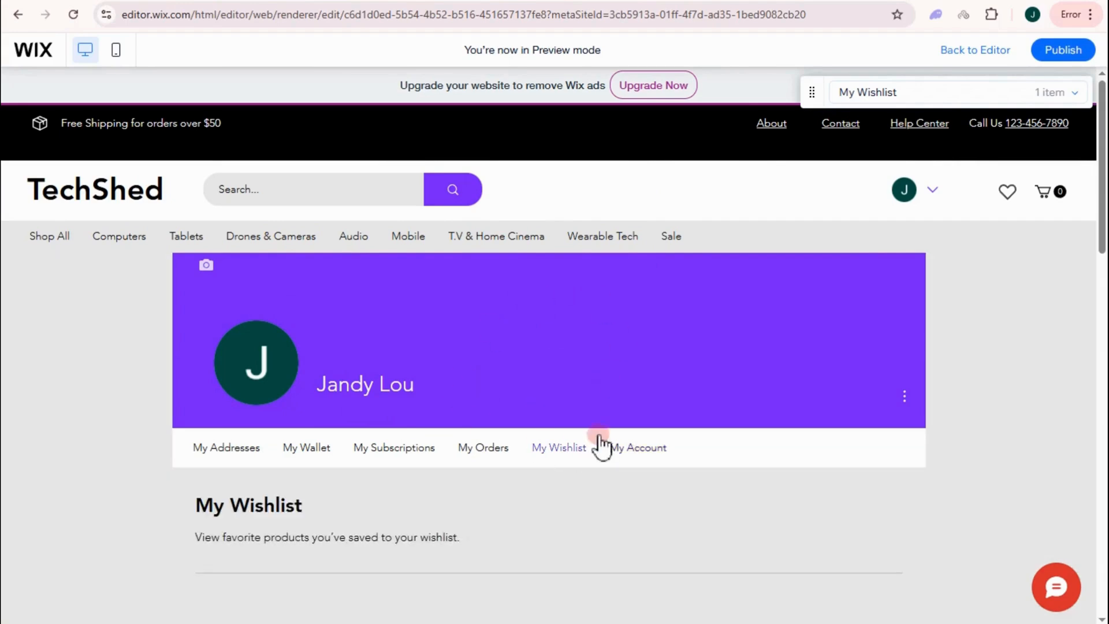
{"action": "scroll", "coordinate": [578, 439], "scroll_direction": "down", "scroll_amount": 4}
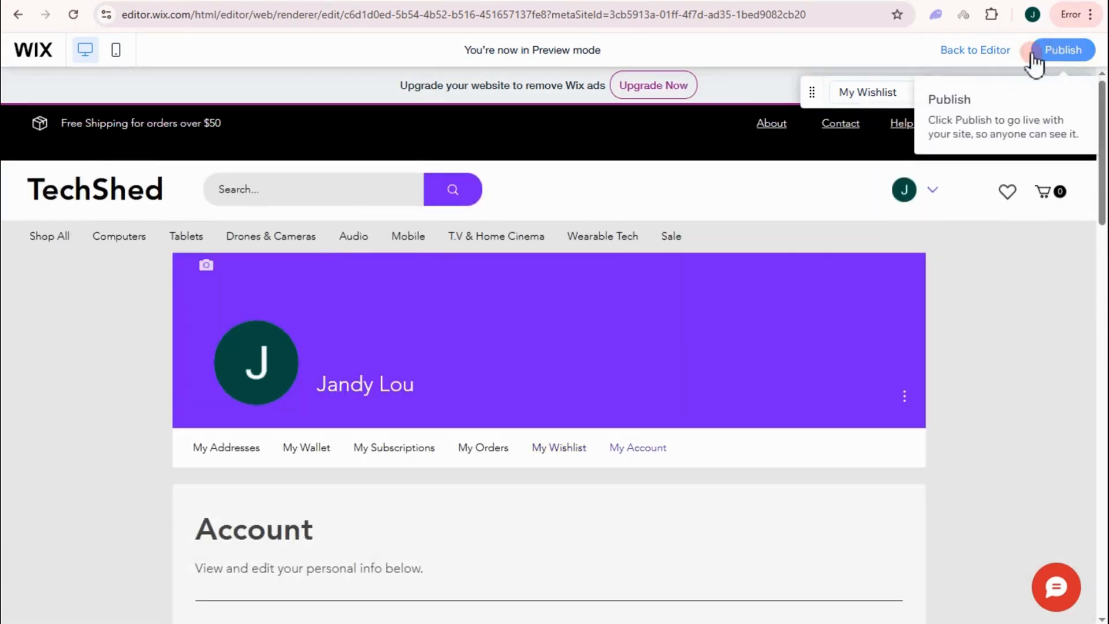